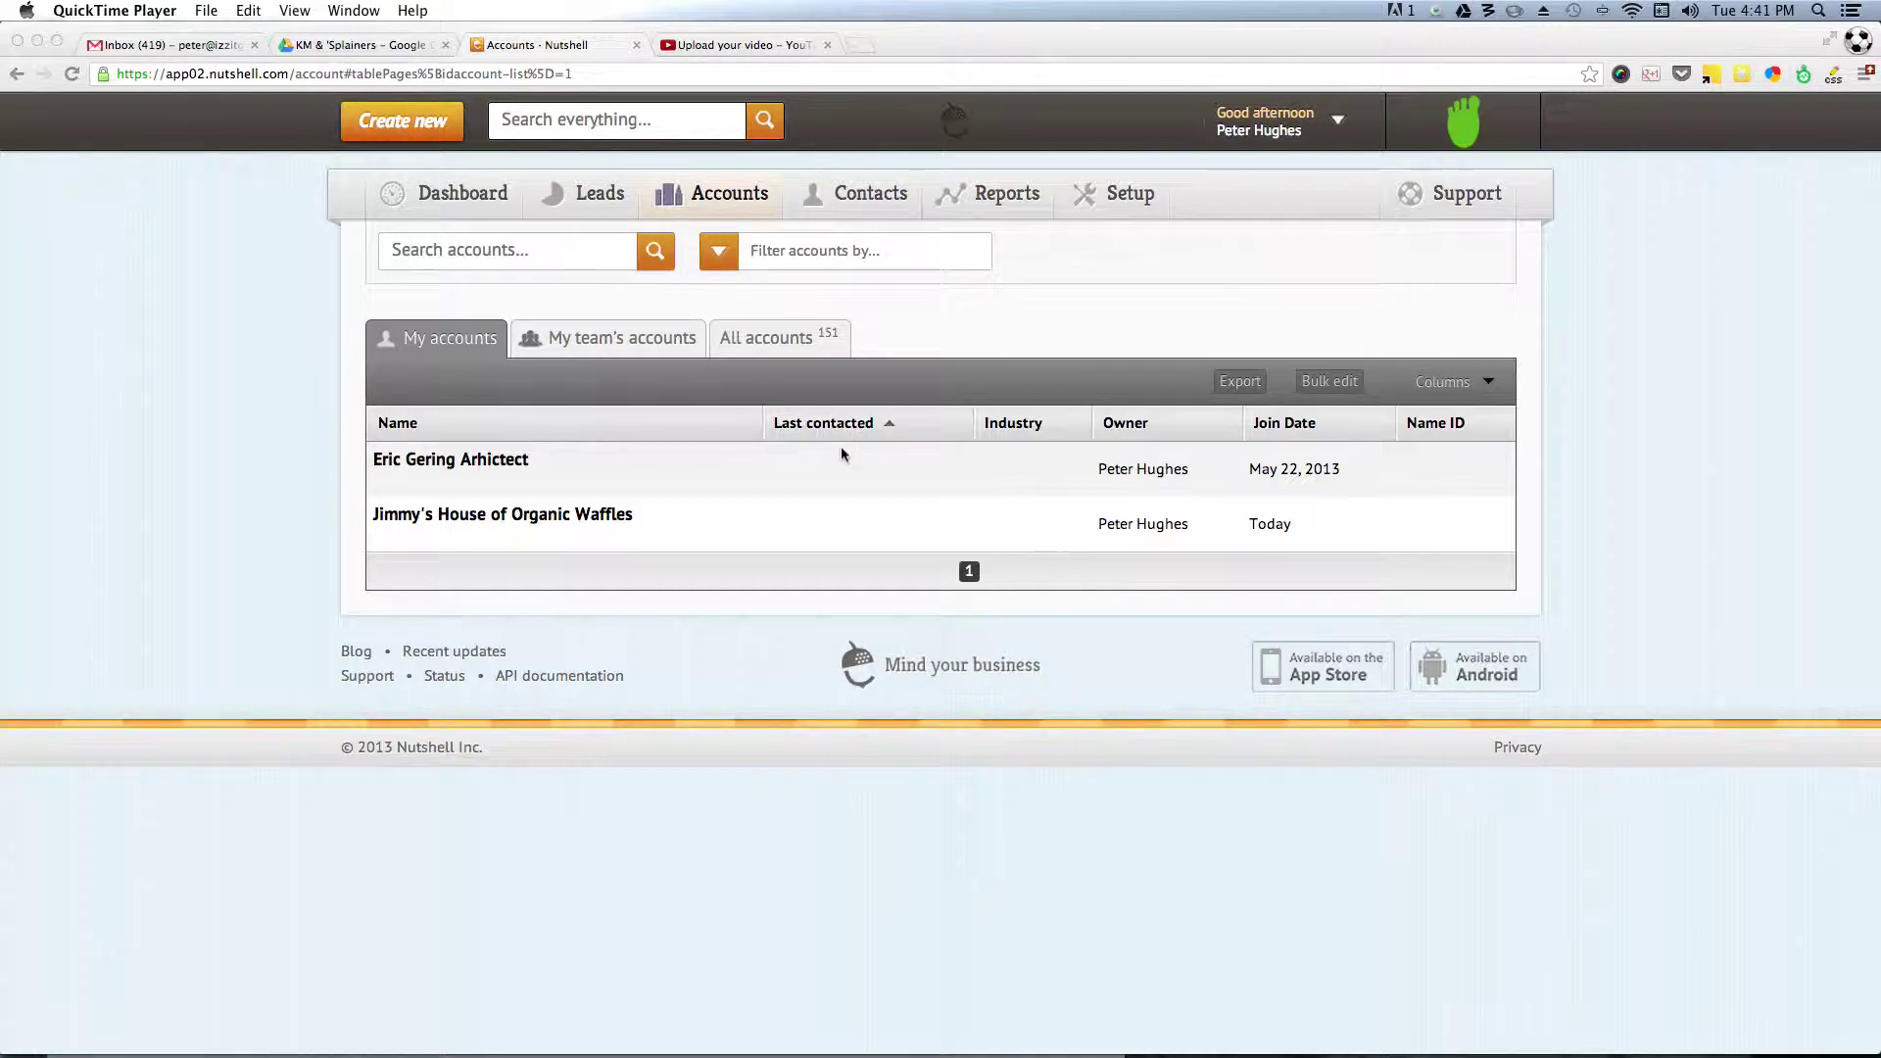
Open the Jimmy's House of Organic Waffles account and set its Join Date to June 3, 2013
click(546, 519)
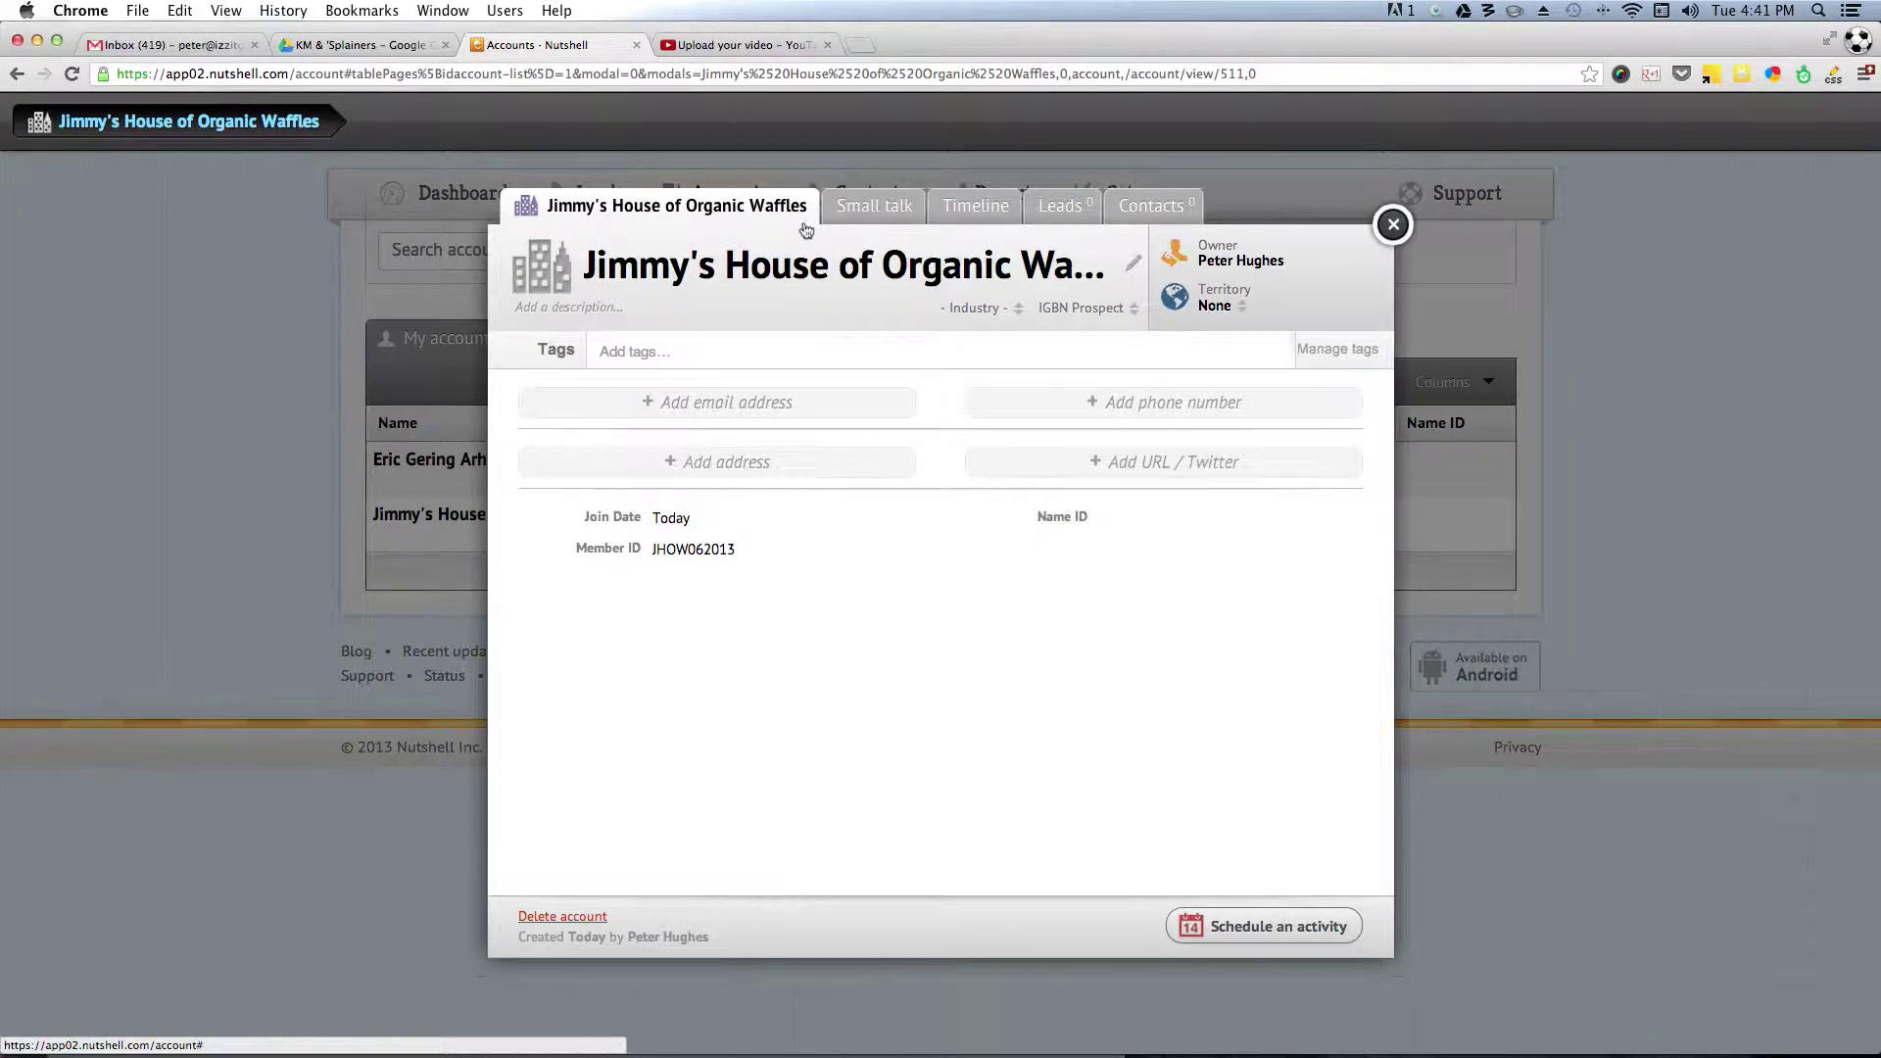
mouse_move(722, 520)
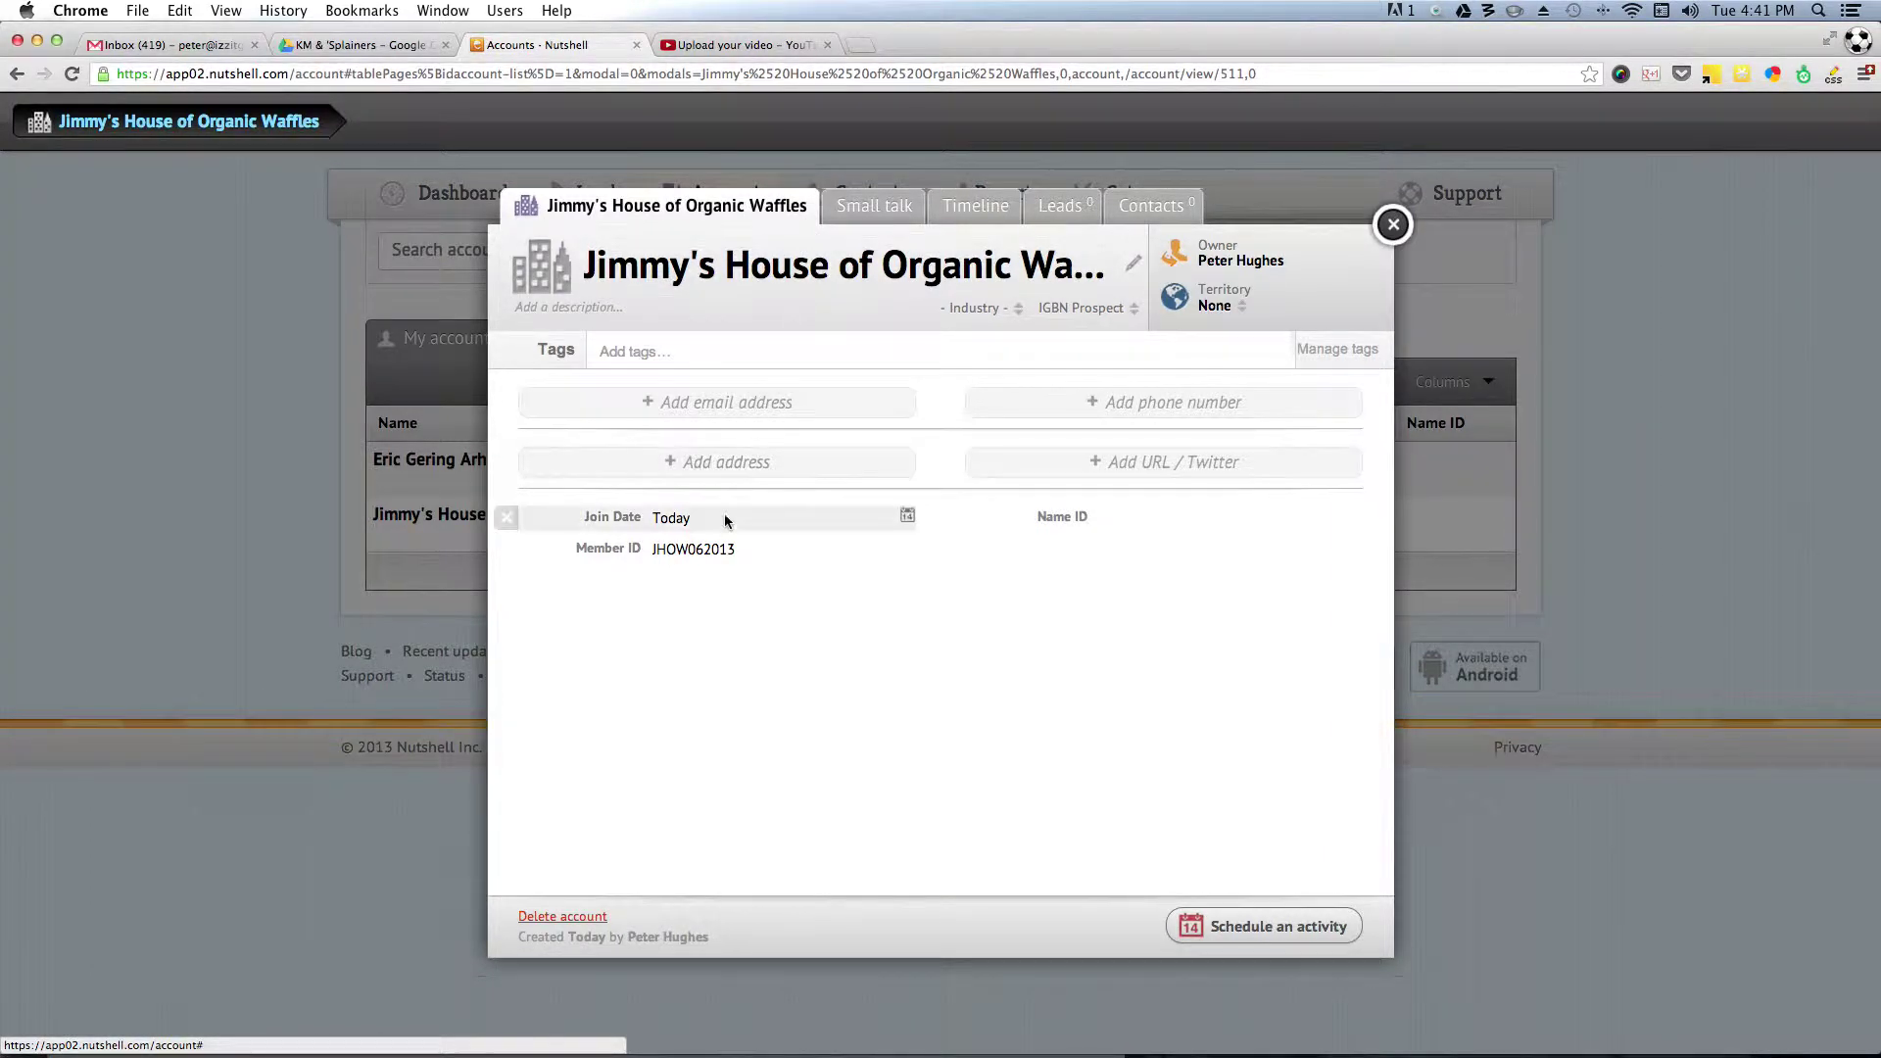
click(908, 519)
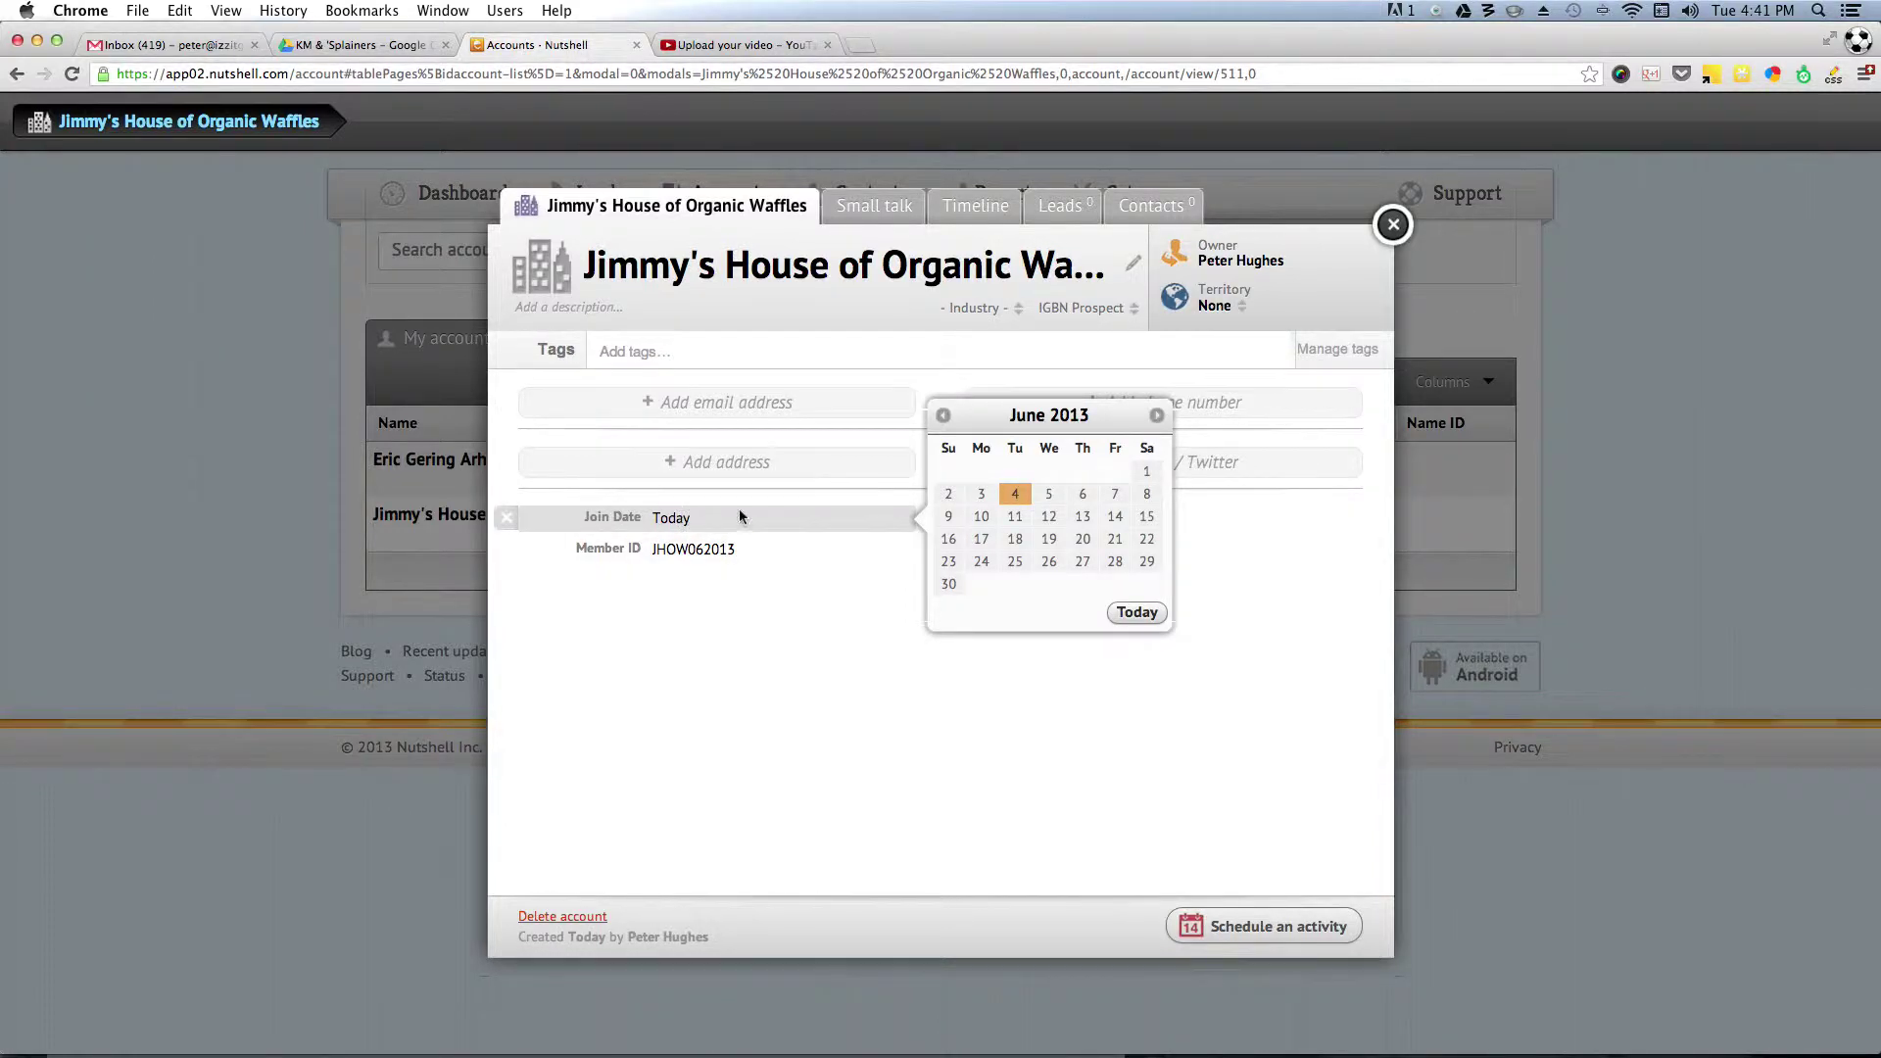
click(1026, 500)
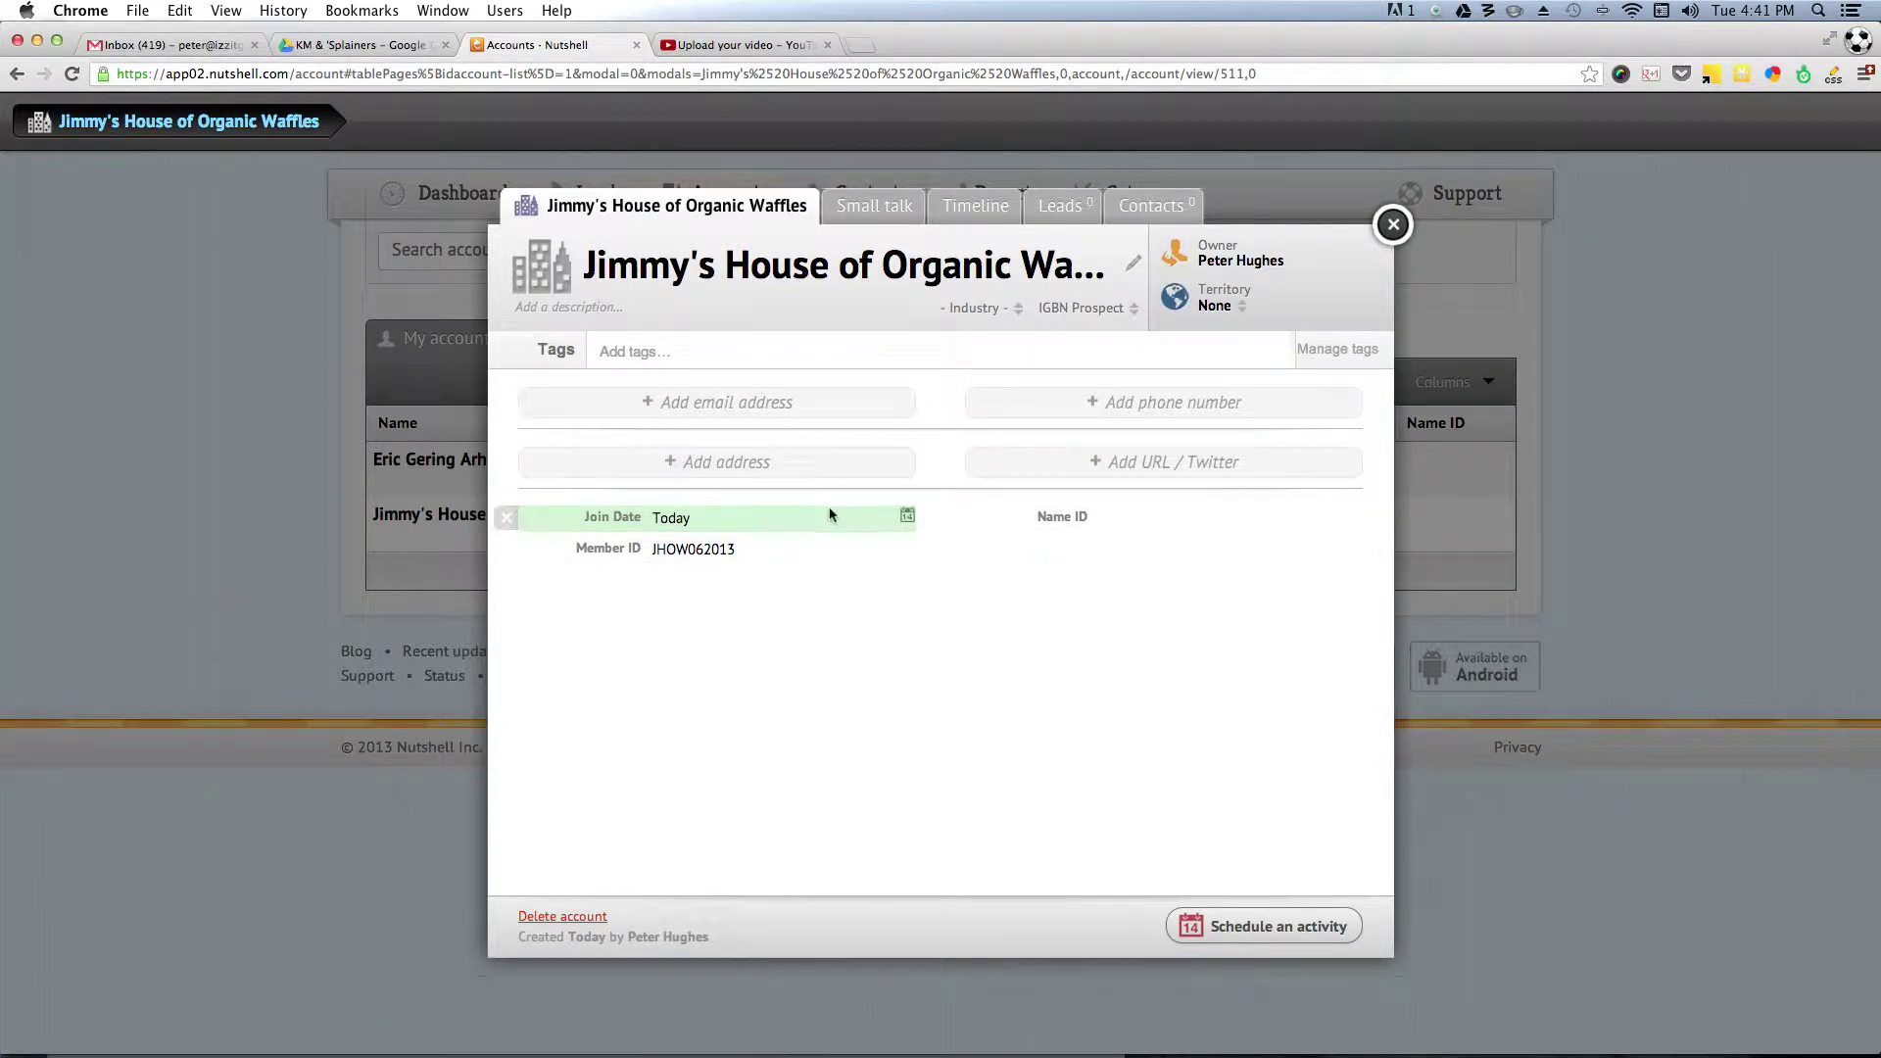
click(861, 518)
click(983, 500)
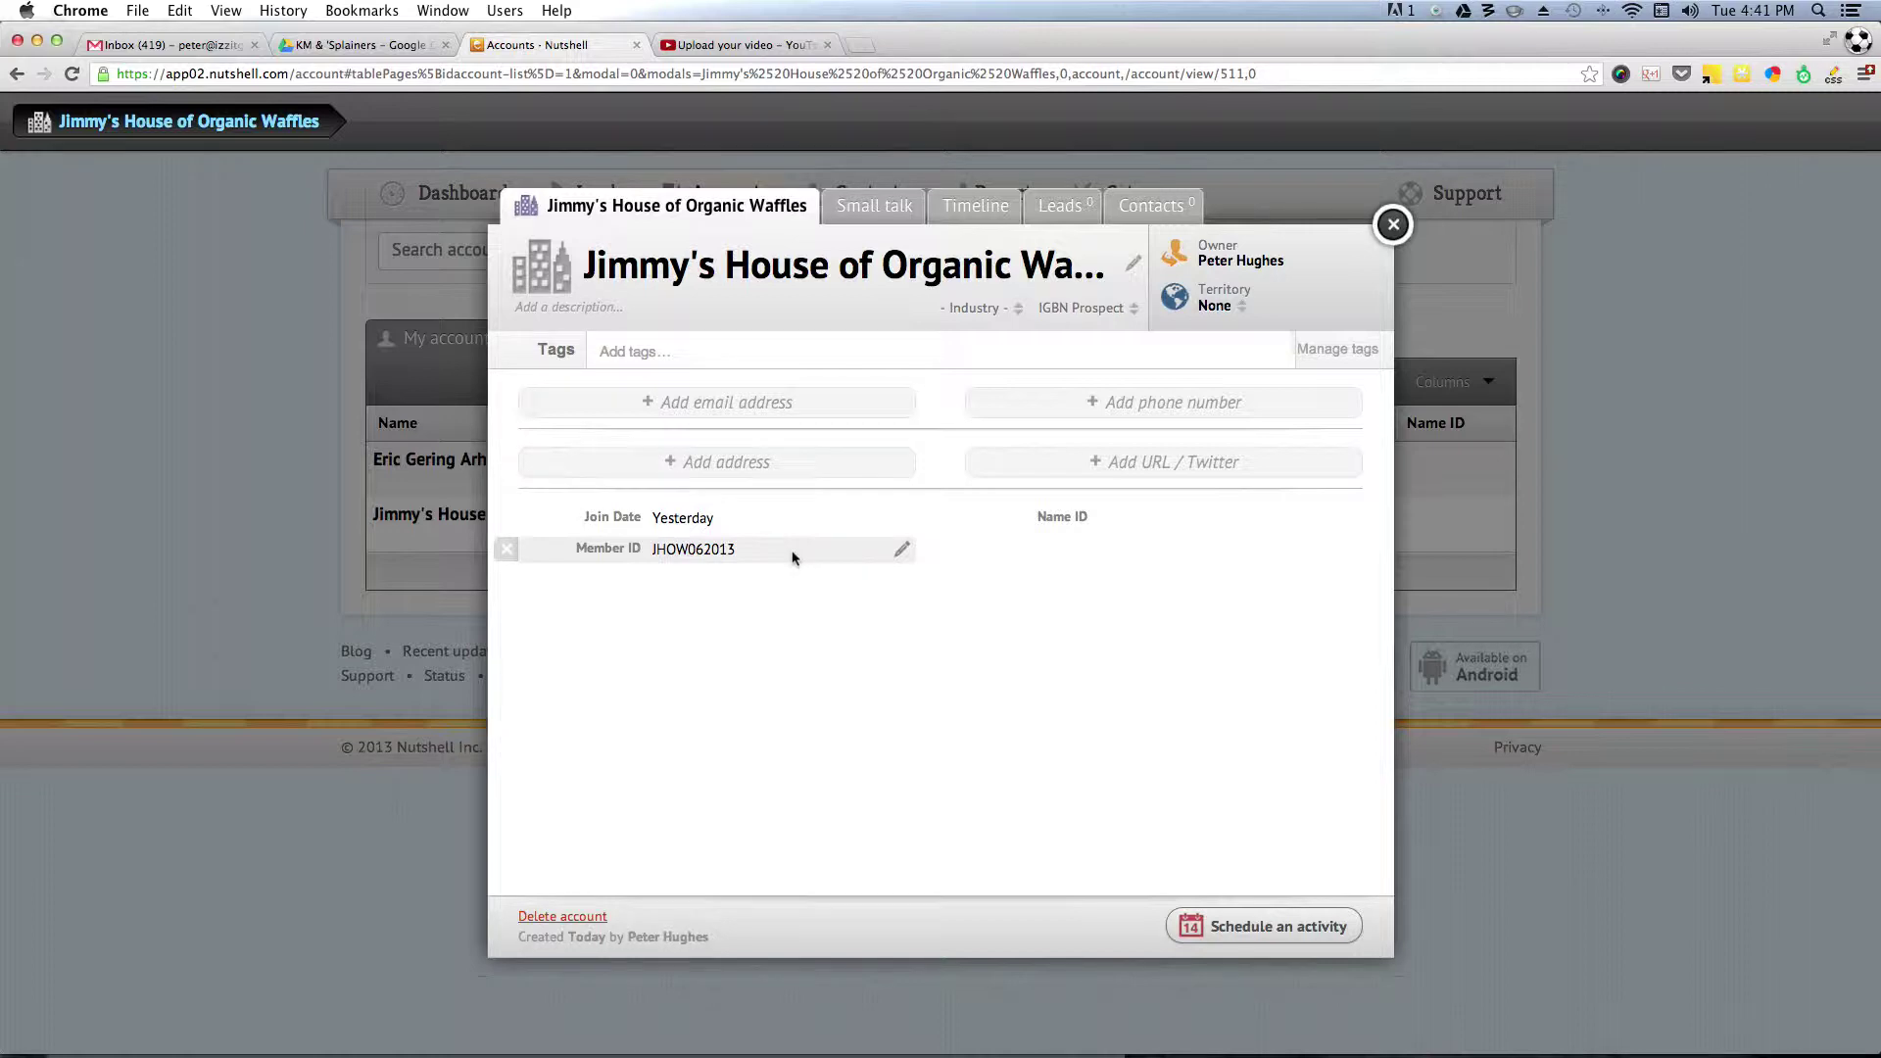
Examine the parts of the account's Member ID: the letter prefix, the trailing digits and the whole ID
drag(649, 549, 688, 552)
click(699, 575)
drag(687, 550, 736, 550)
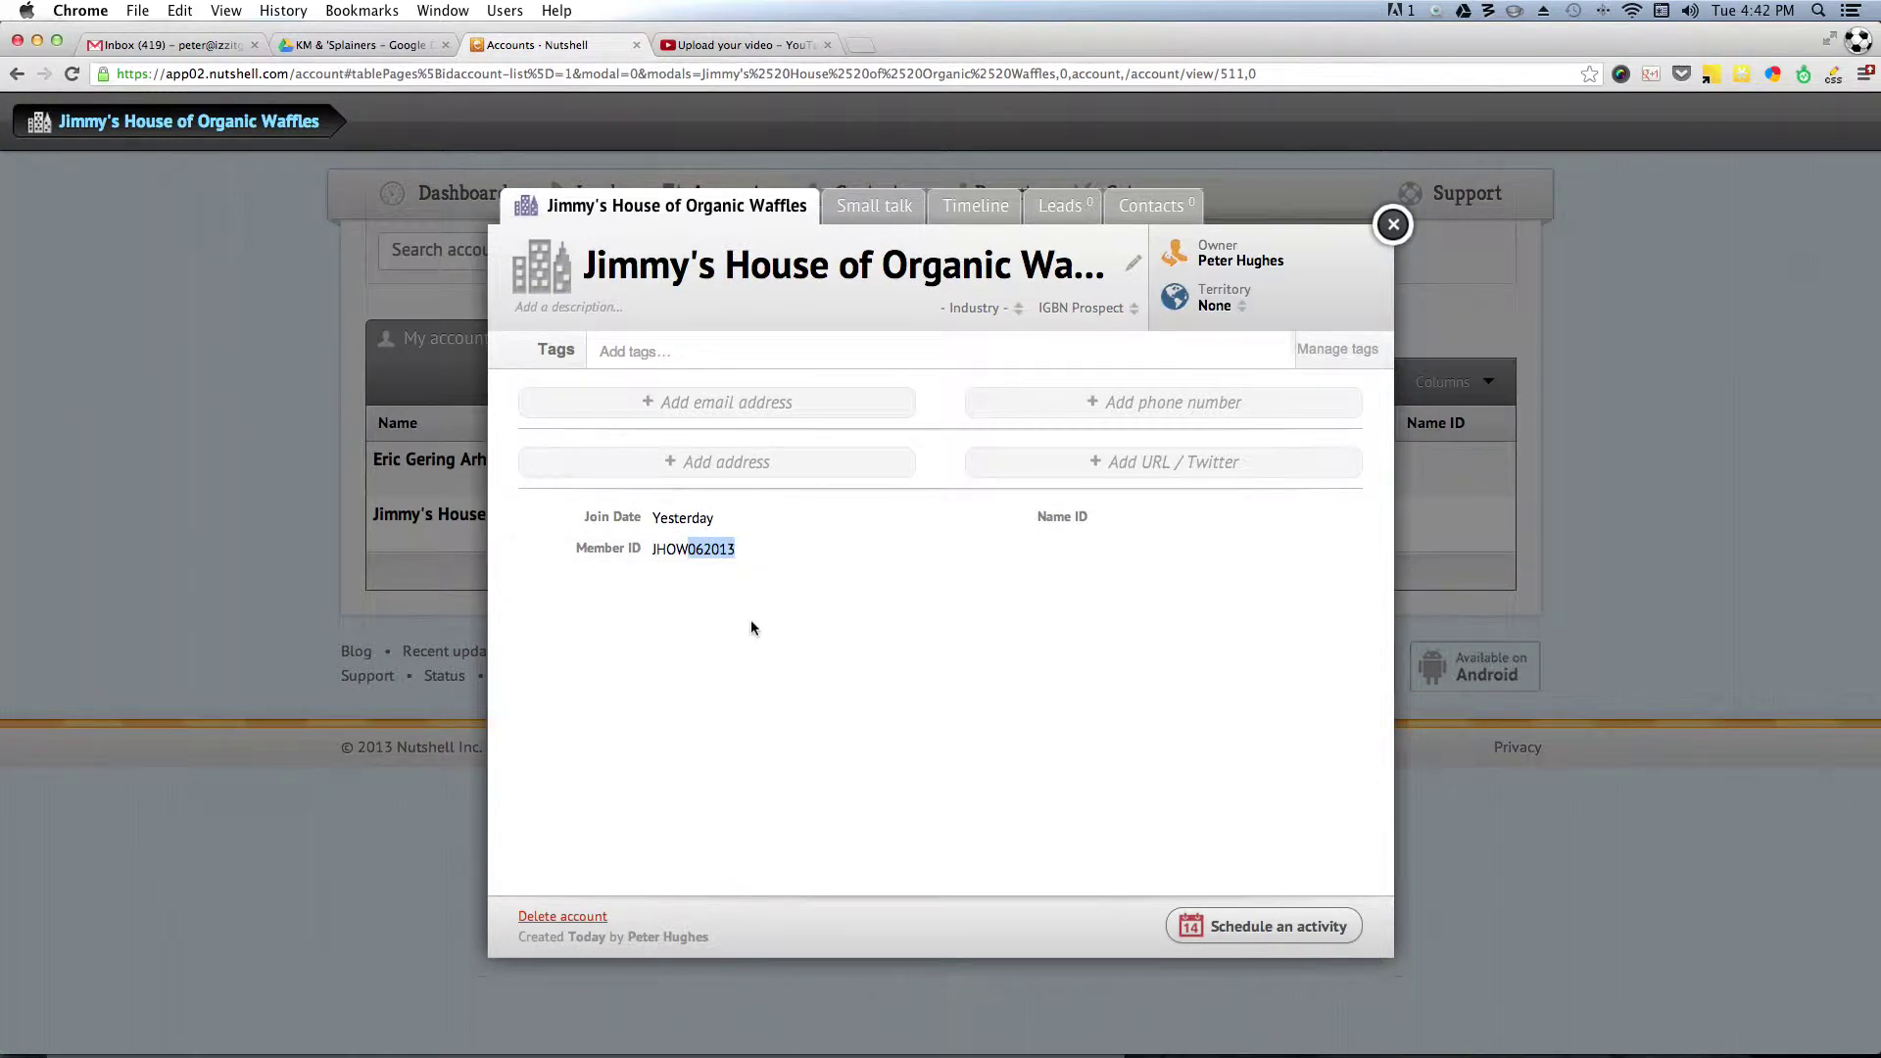
click(752, 622)
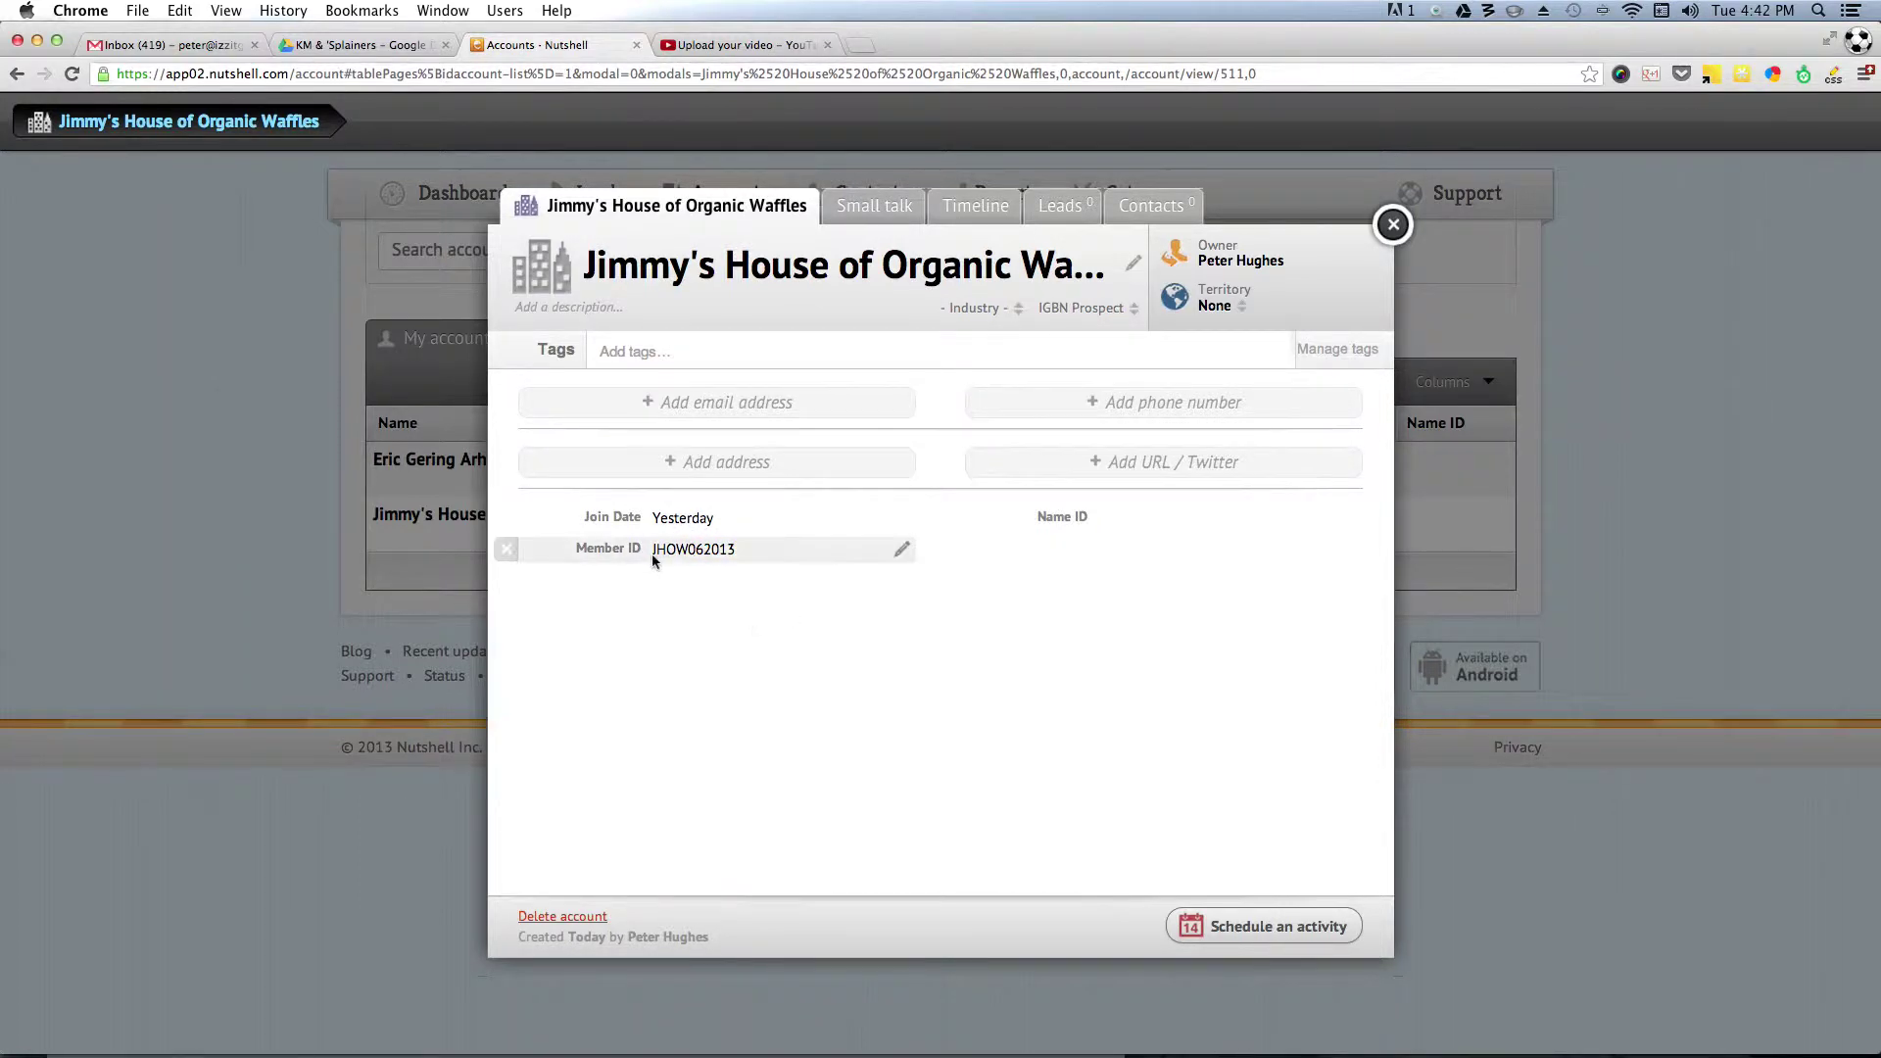
drag(643, 548, 737, 549)
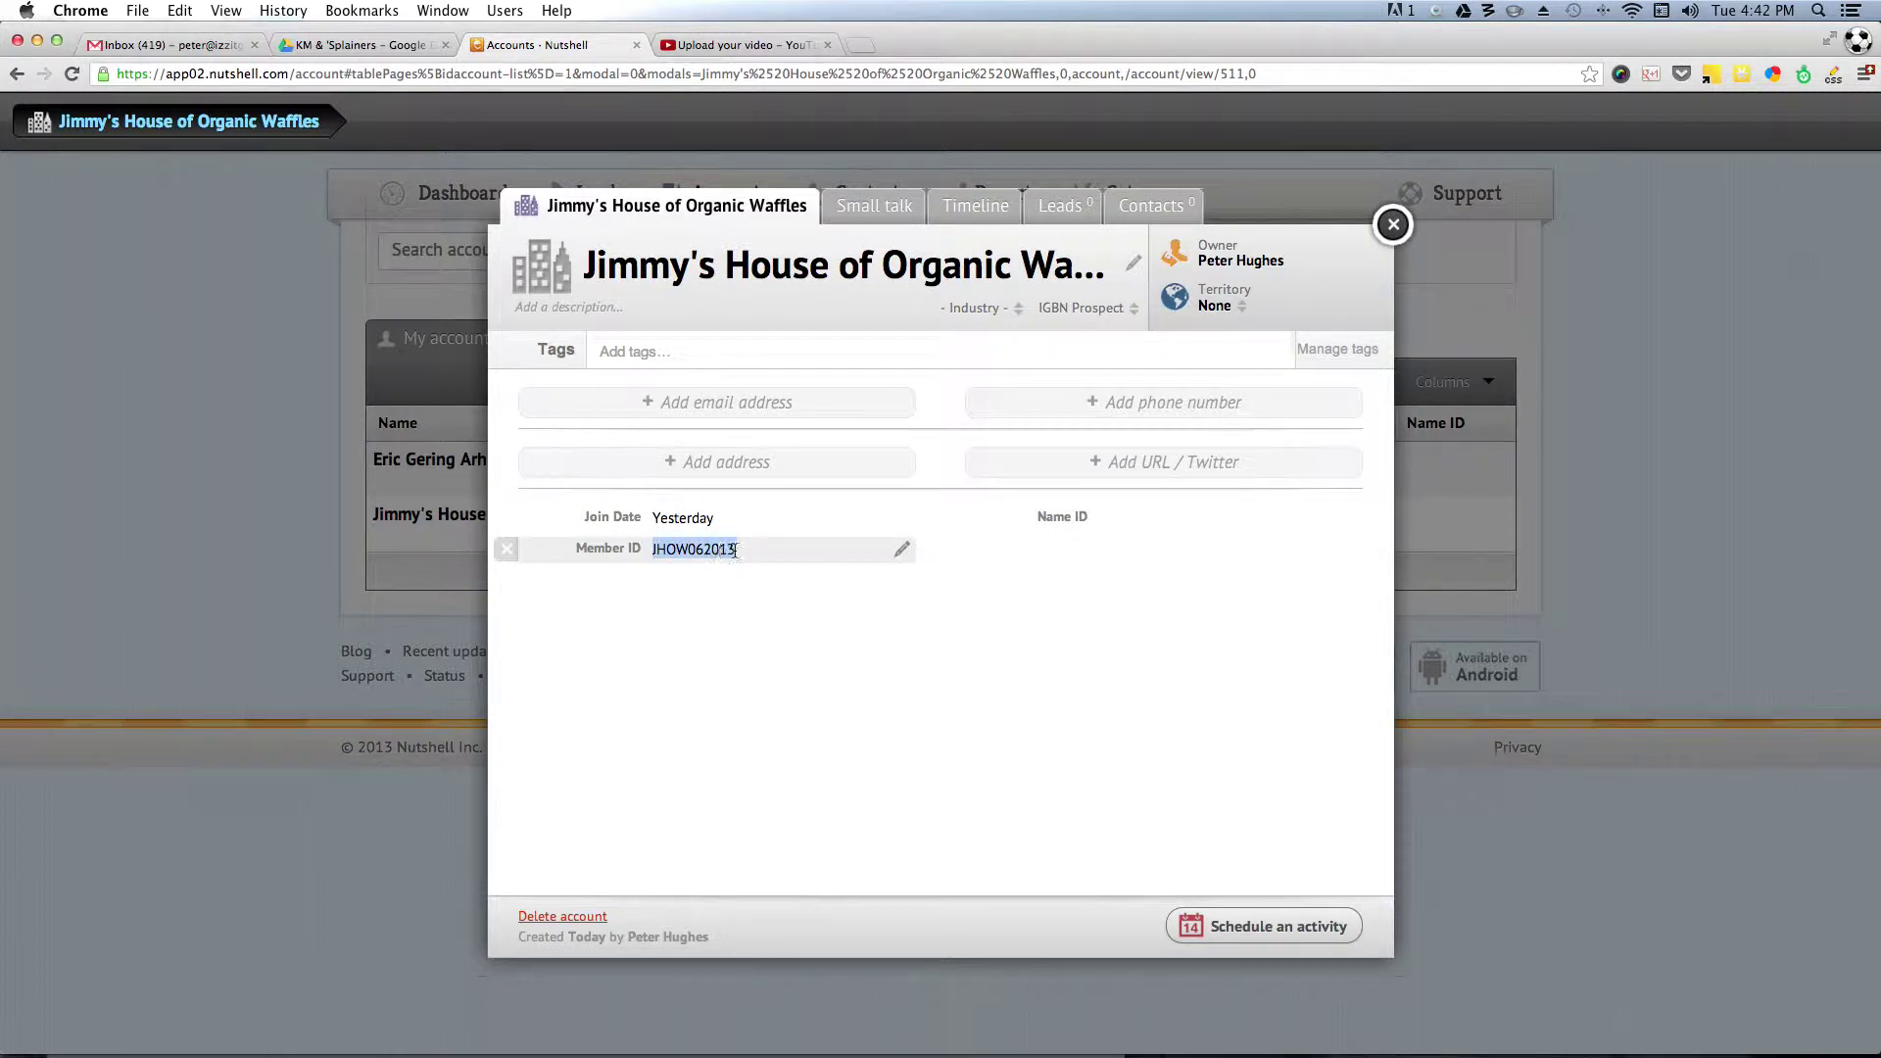
click(745, 593)
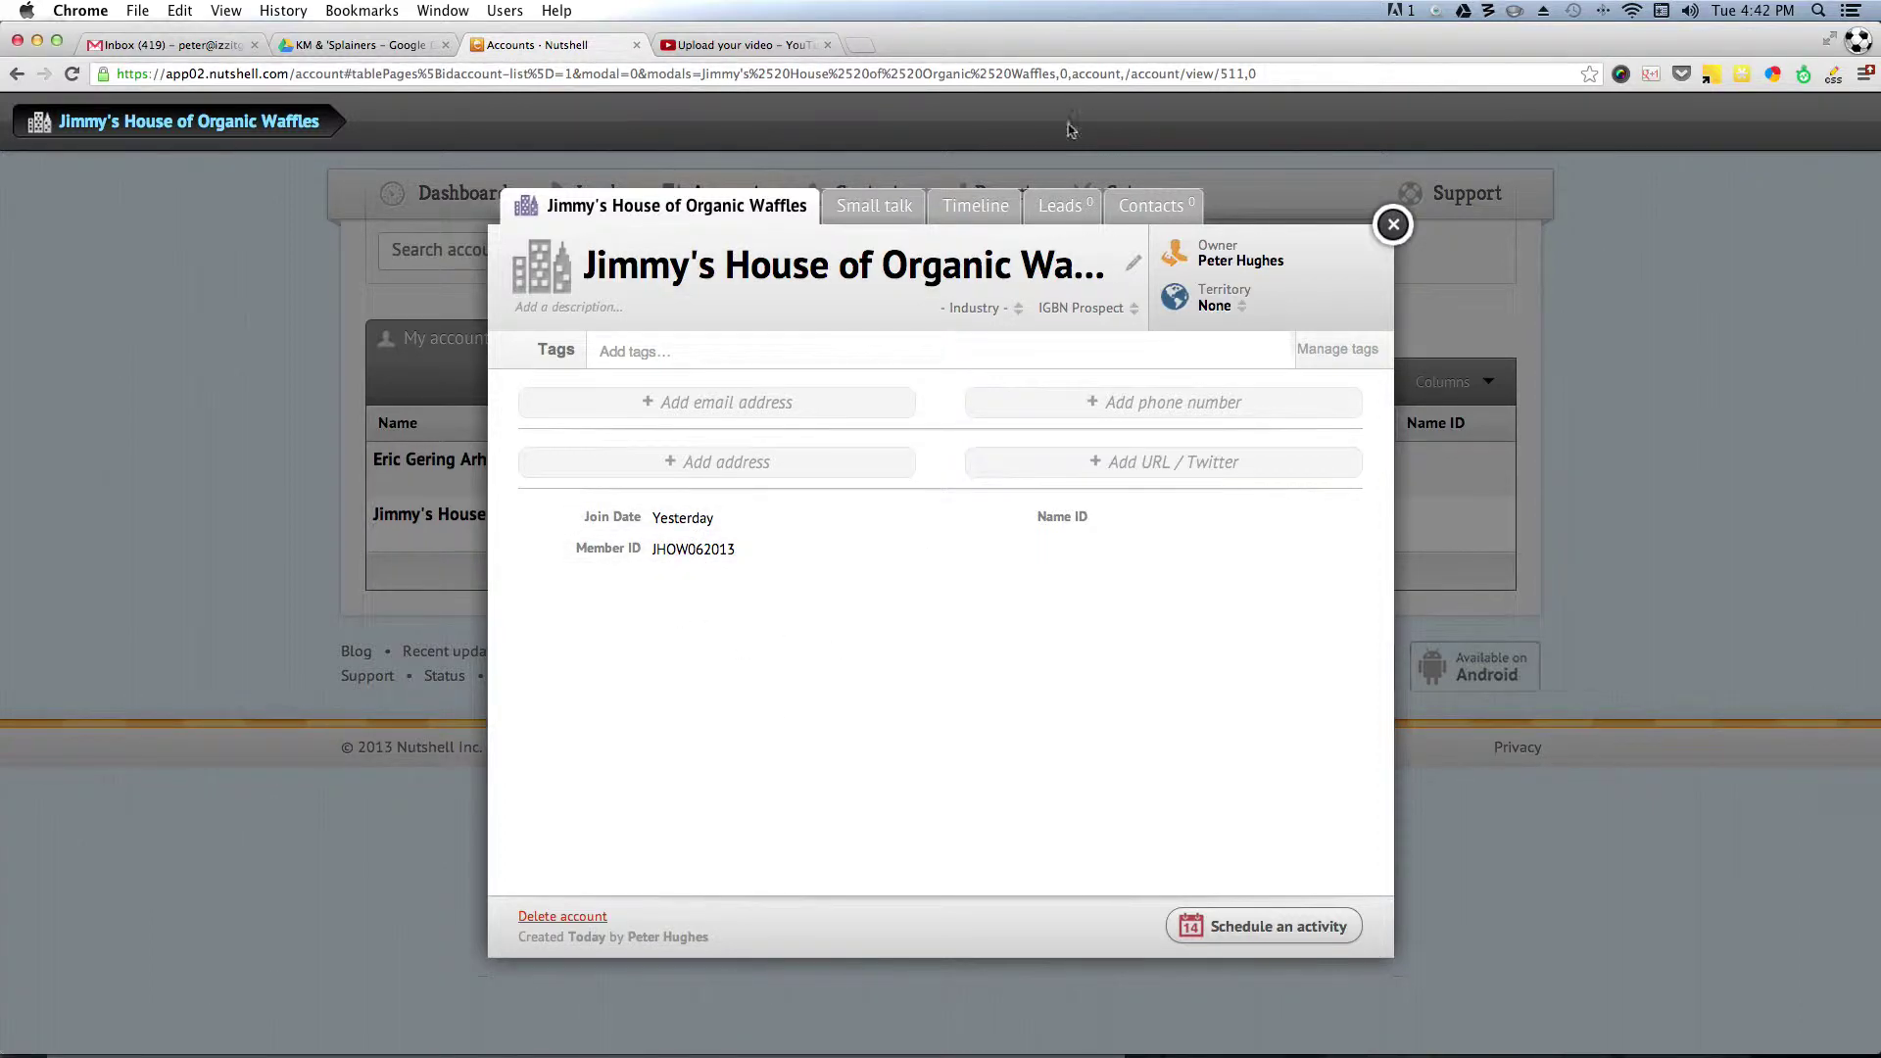
Start a new lead from the Jimmy's House of Organic Waffles account and describe it as "Shopping Page"
click(1060, 208)
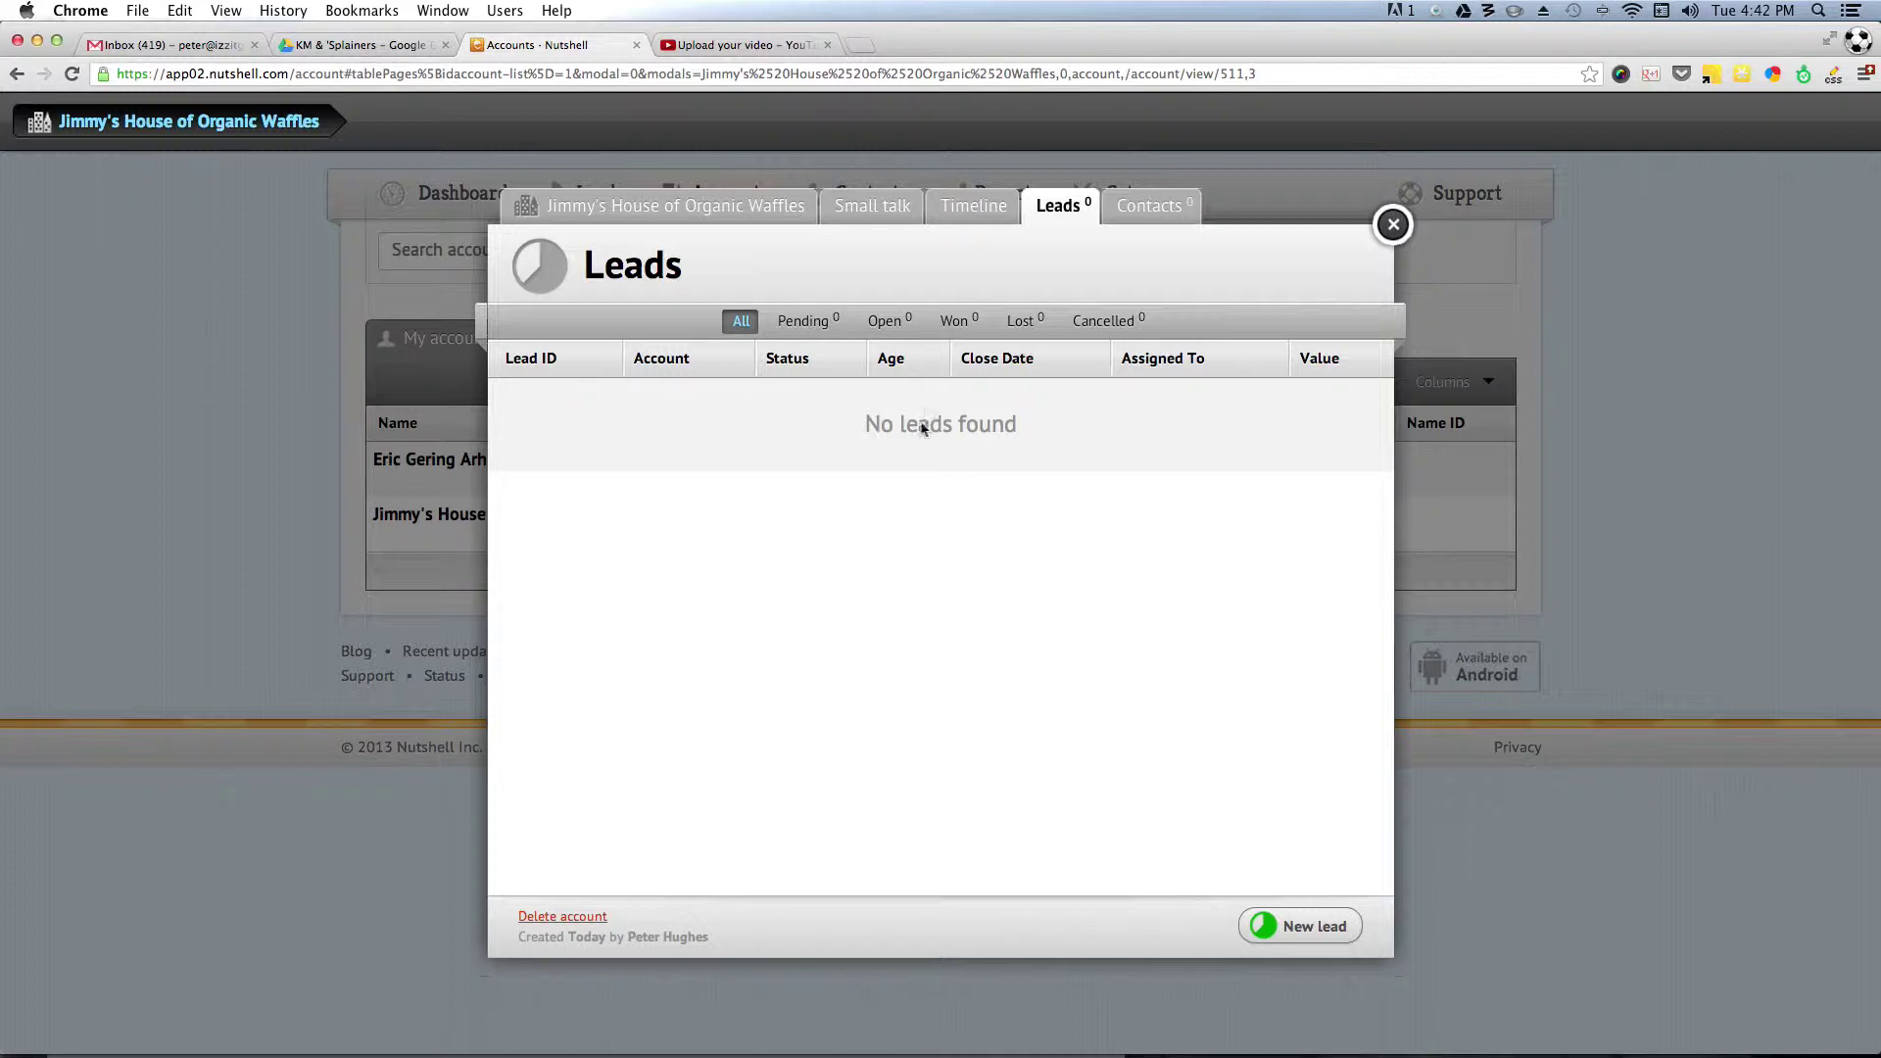
click(1303, 926)
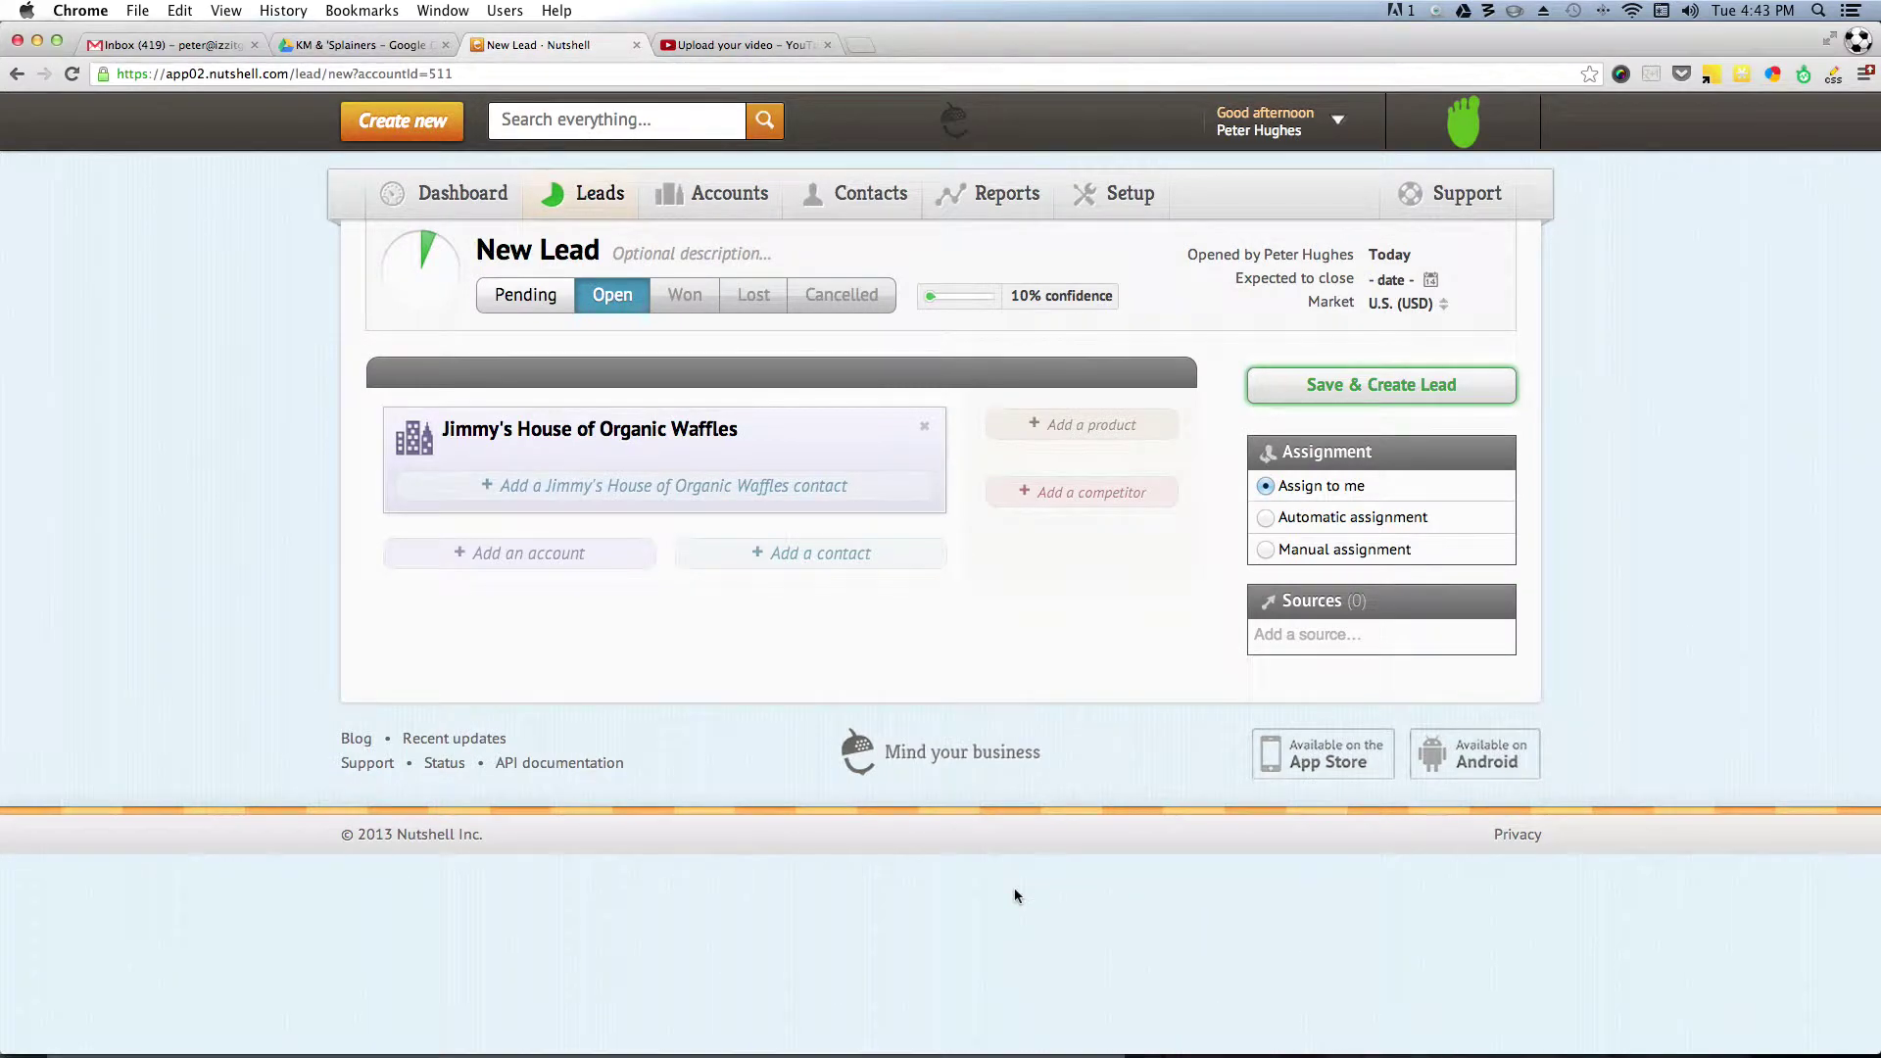
mouse_move(529, 439)
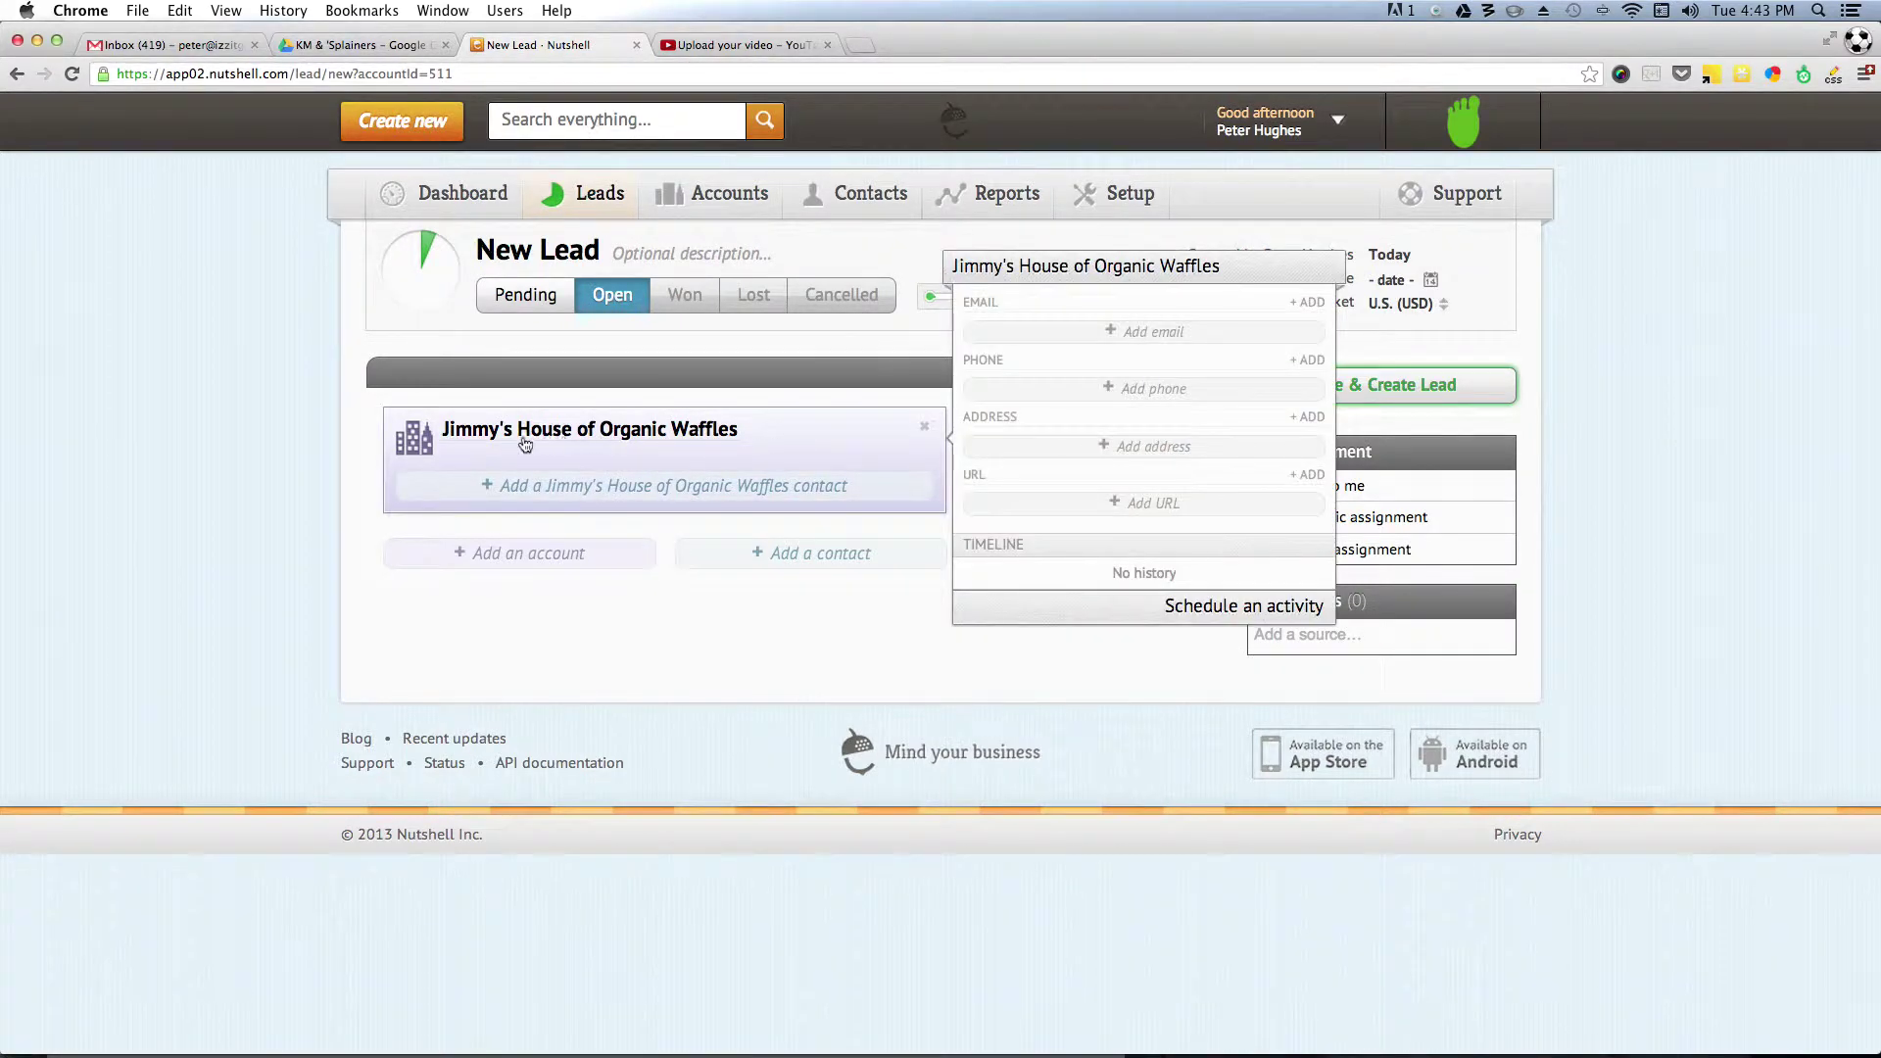
click(615, 254)
text(Shopping Page)
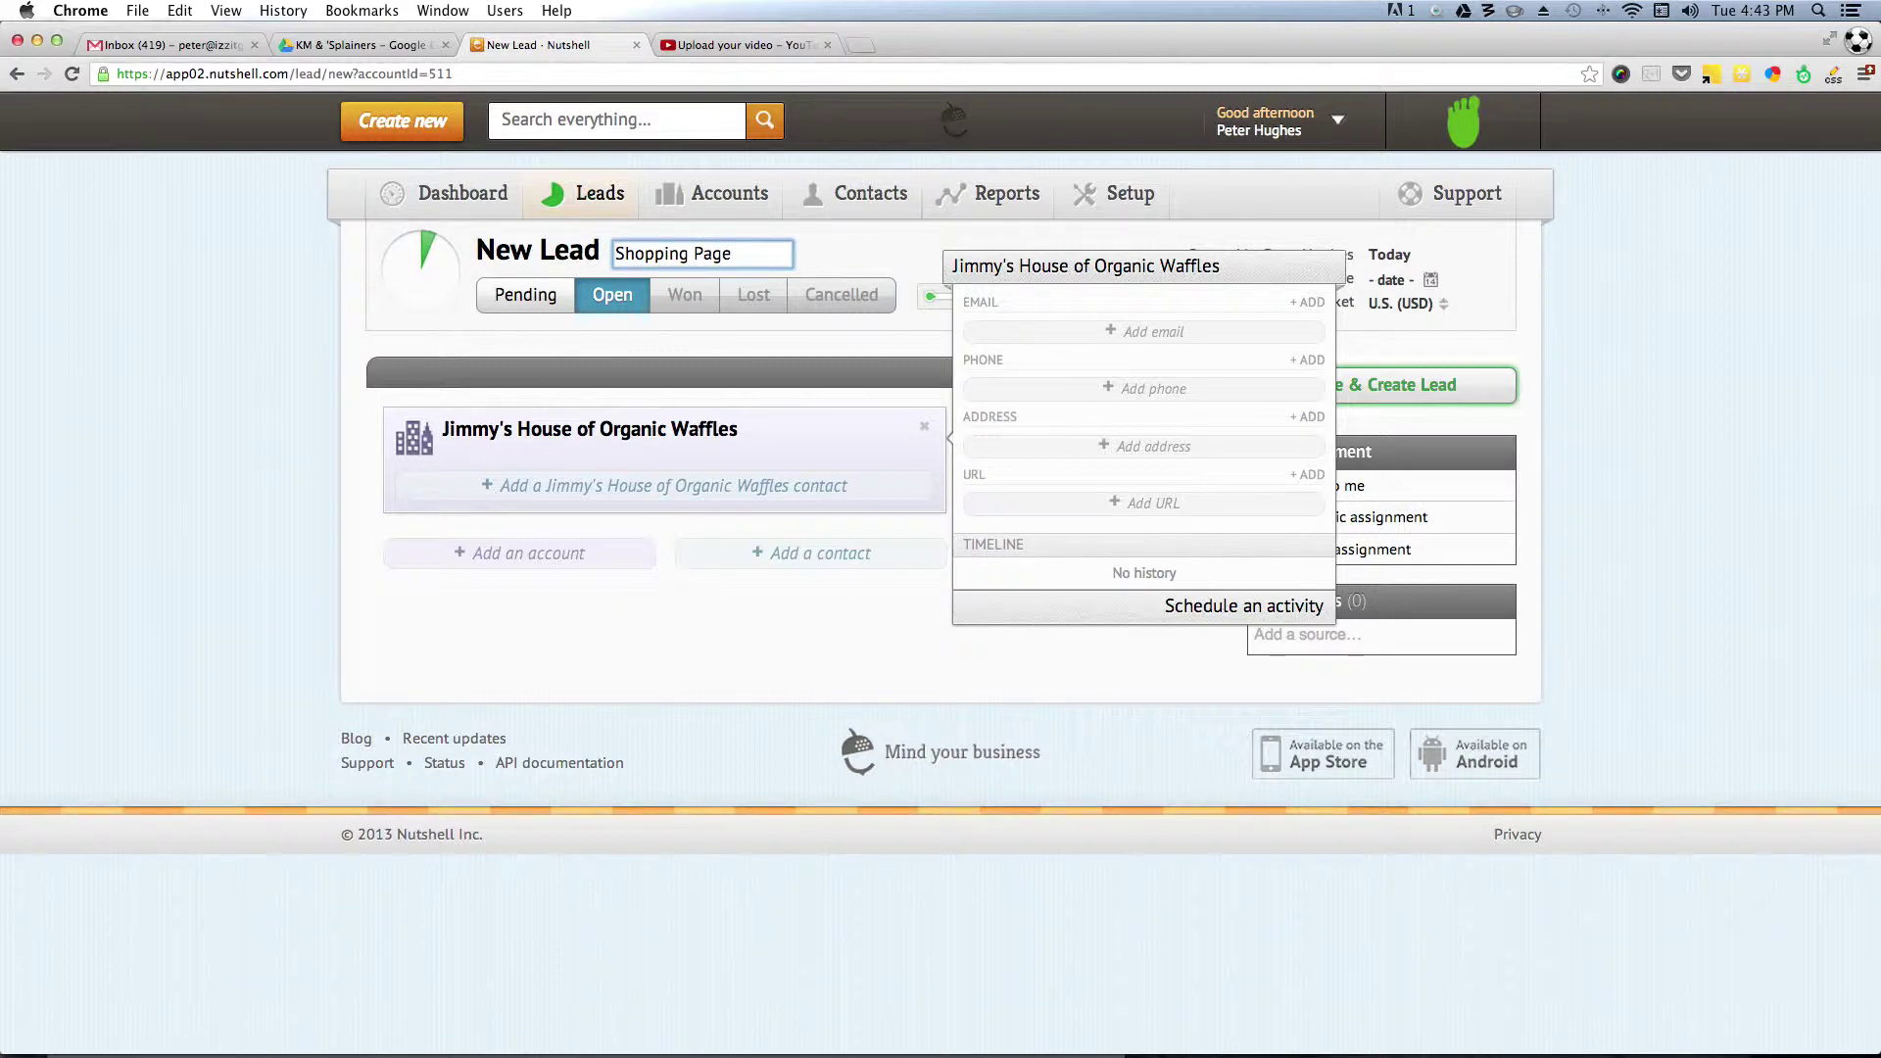
click(584, 626)
Add the Shopping product with quantity 1 at $10 per month and create the lead
click(1055, 422)
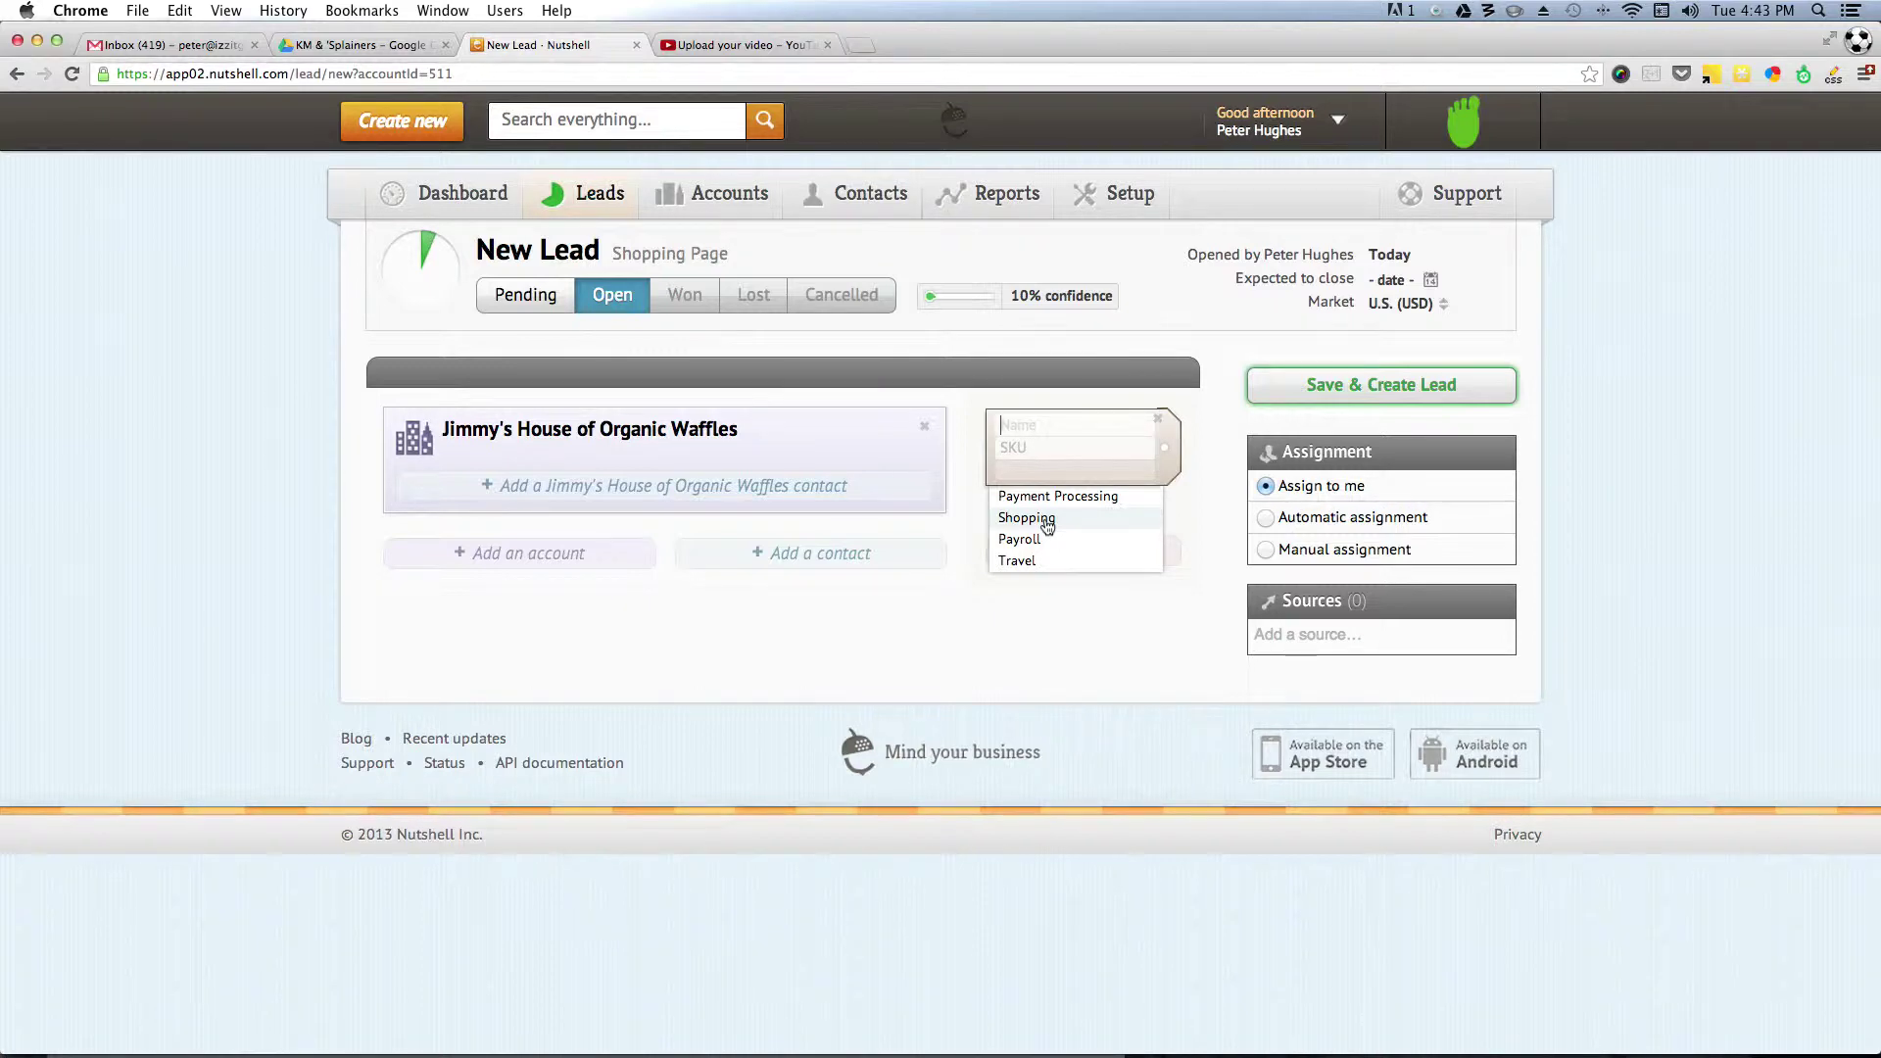
click(1047, 519)
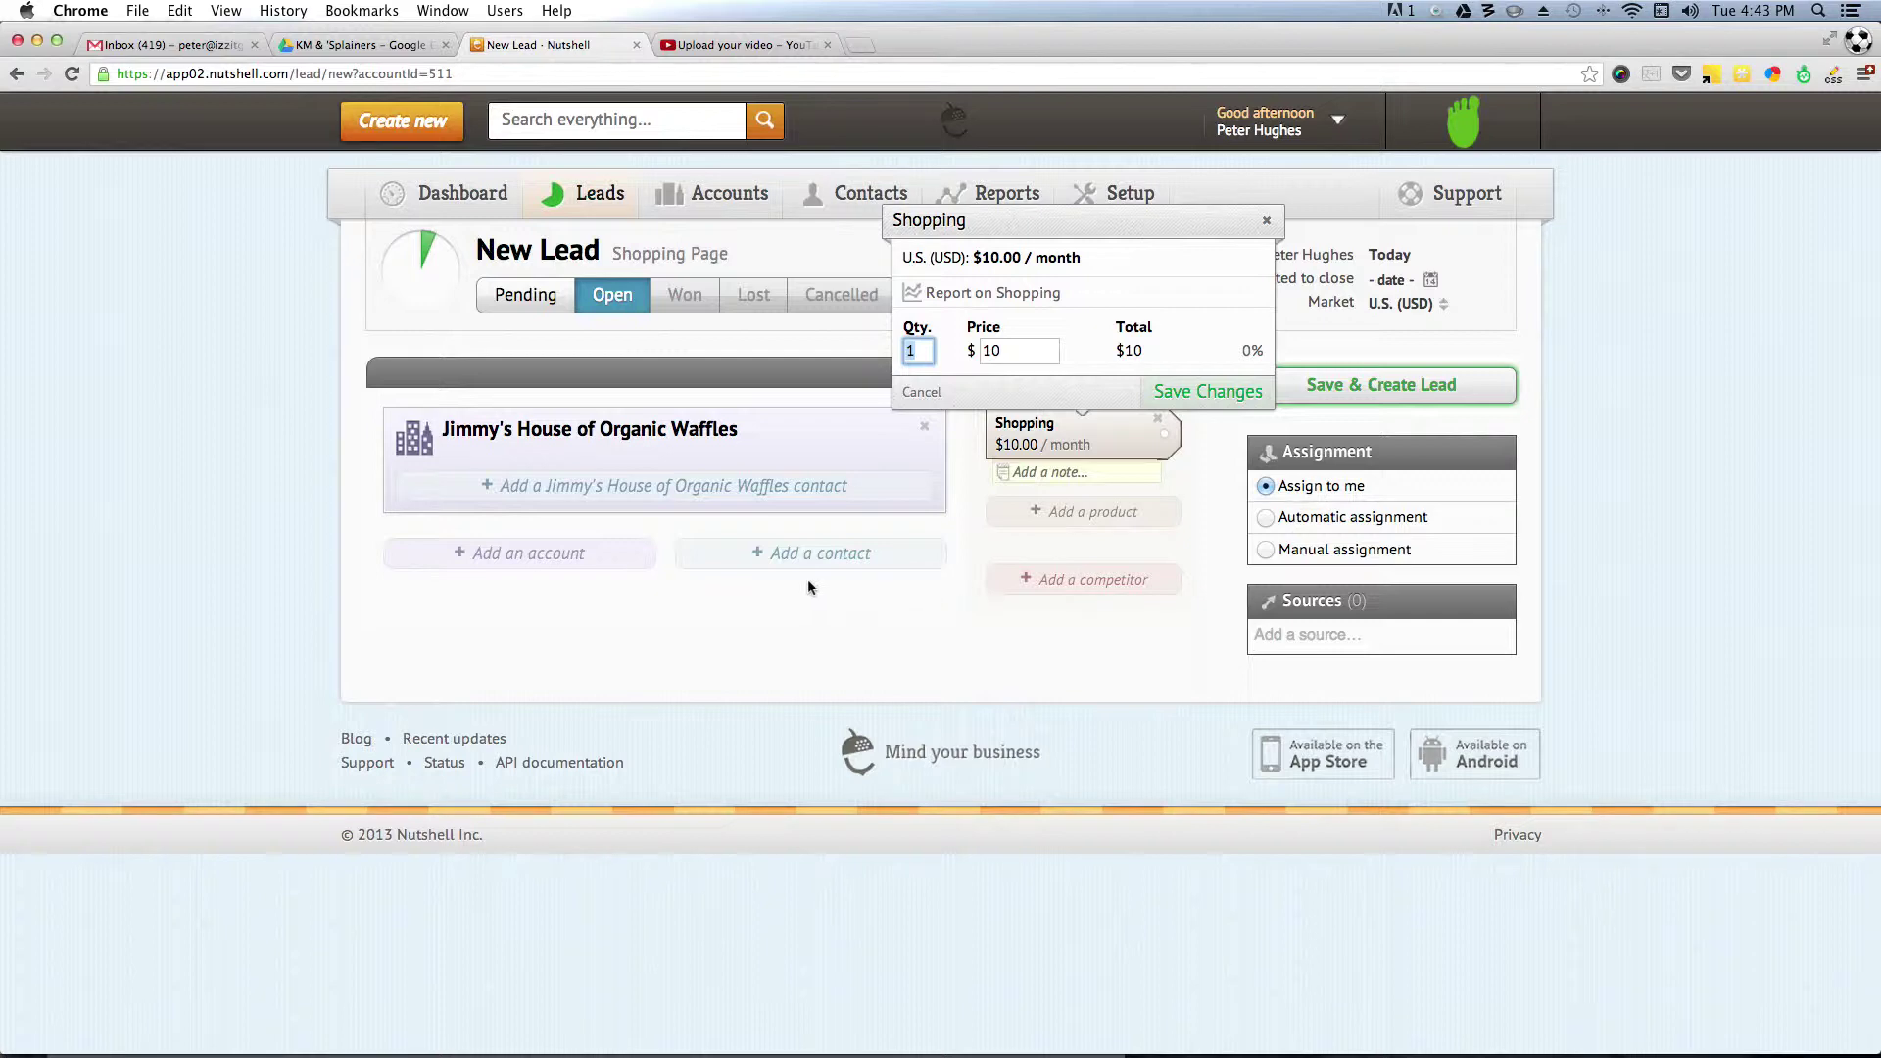
click(1211, 406)
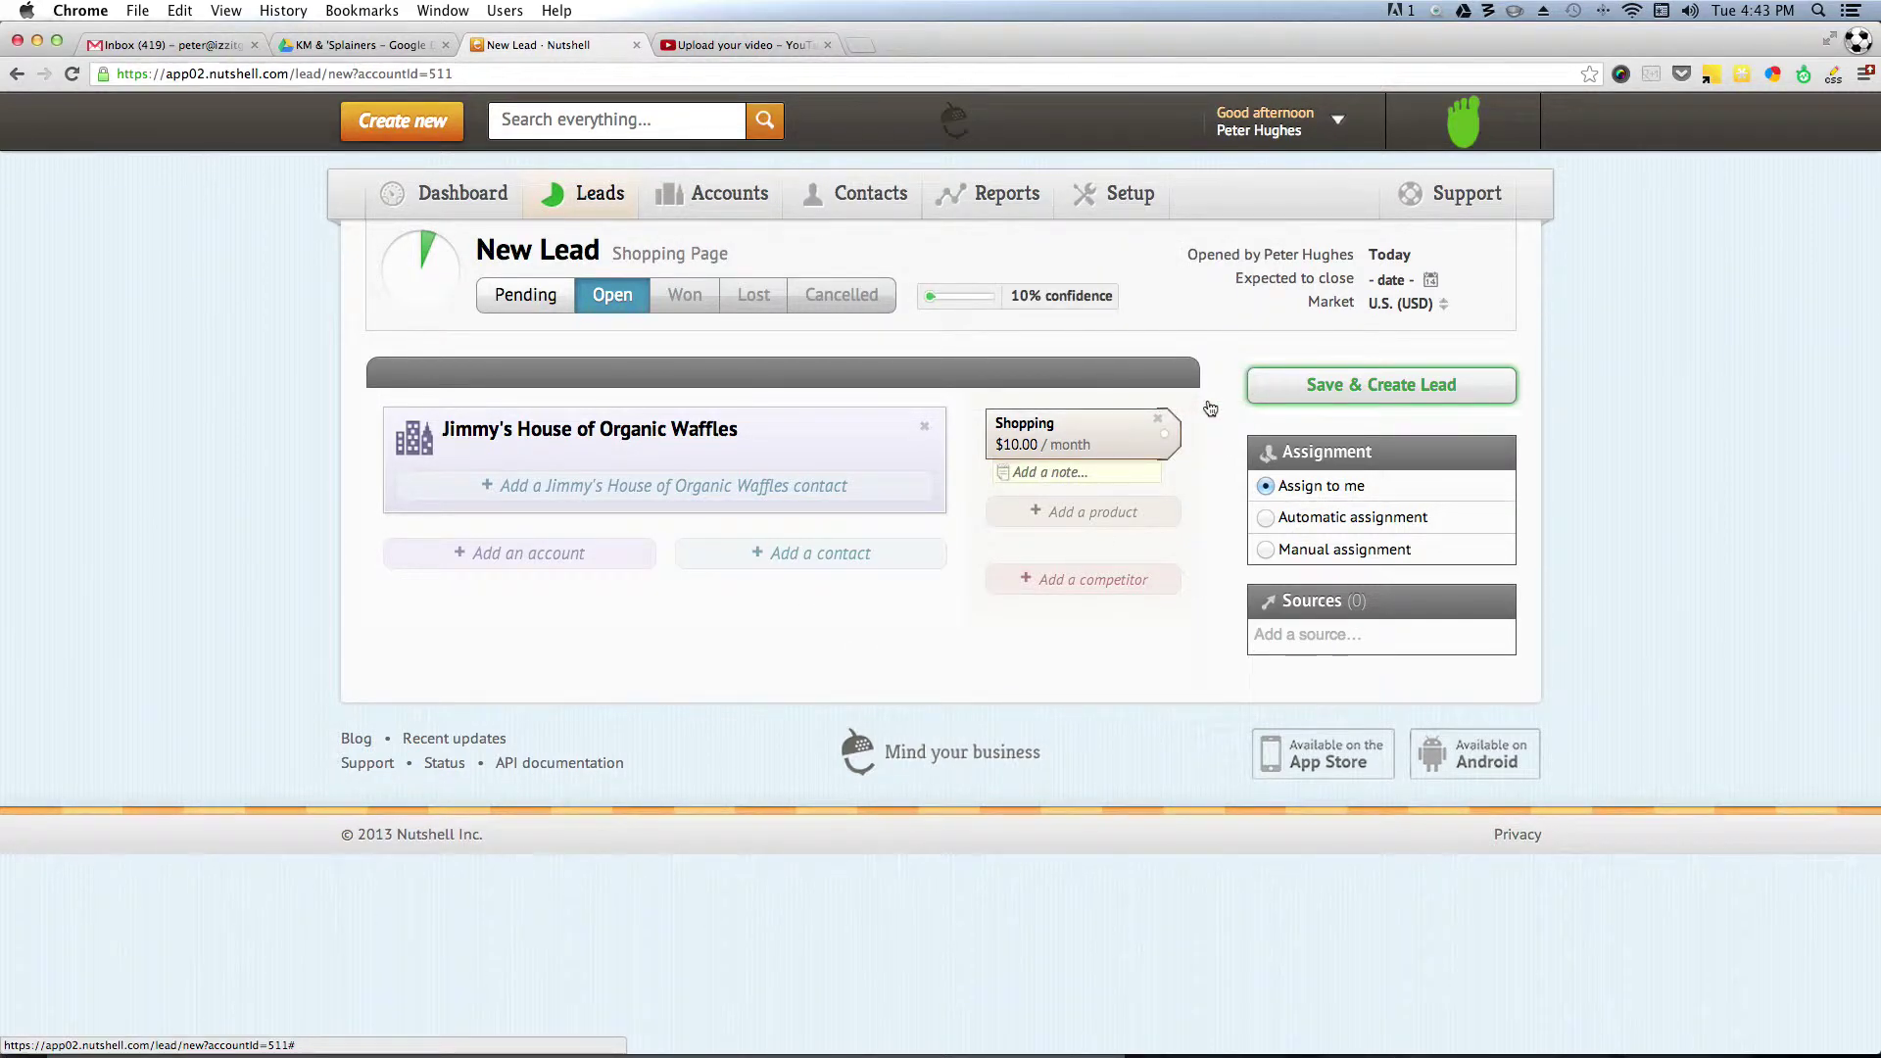
click(1333, 386)
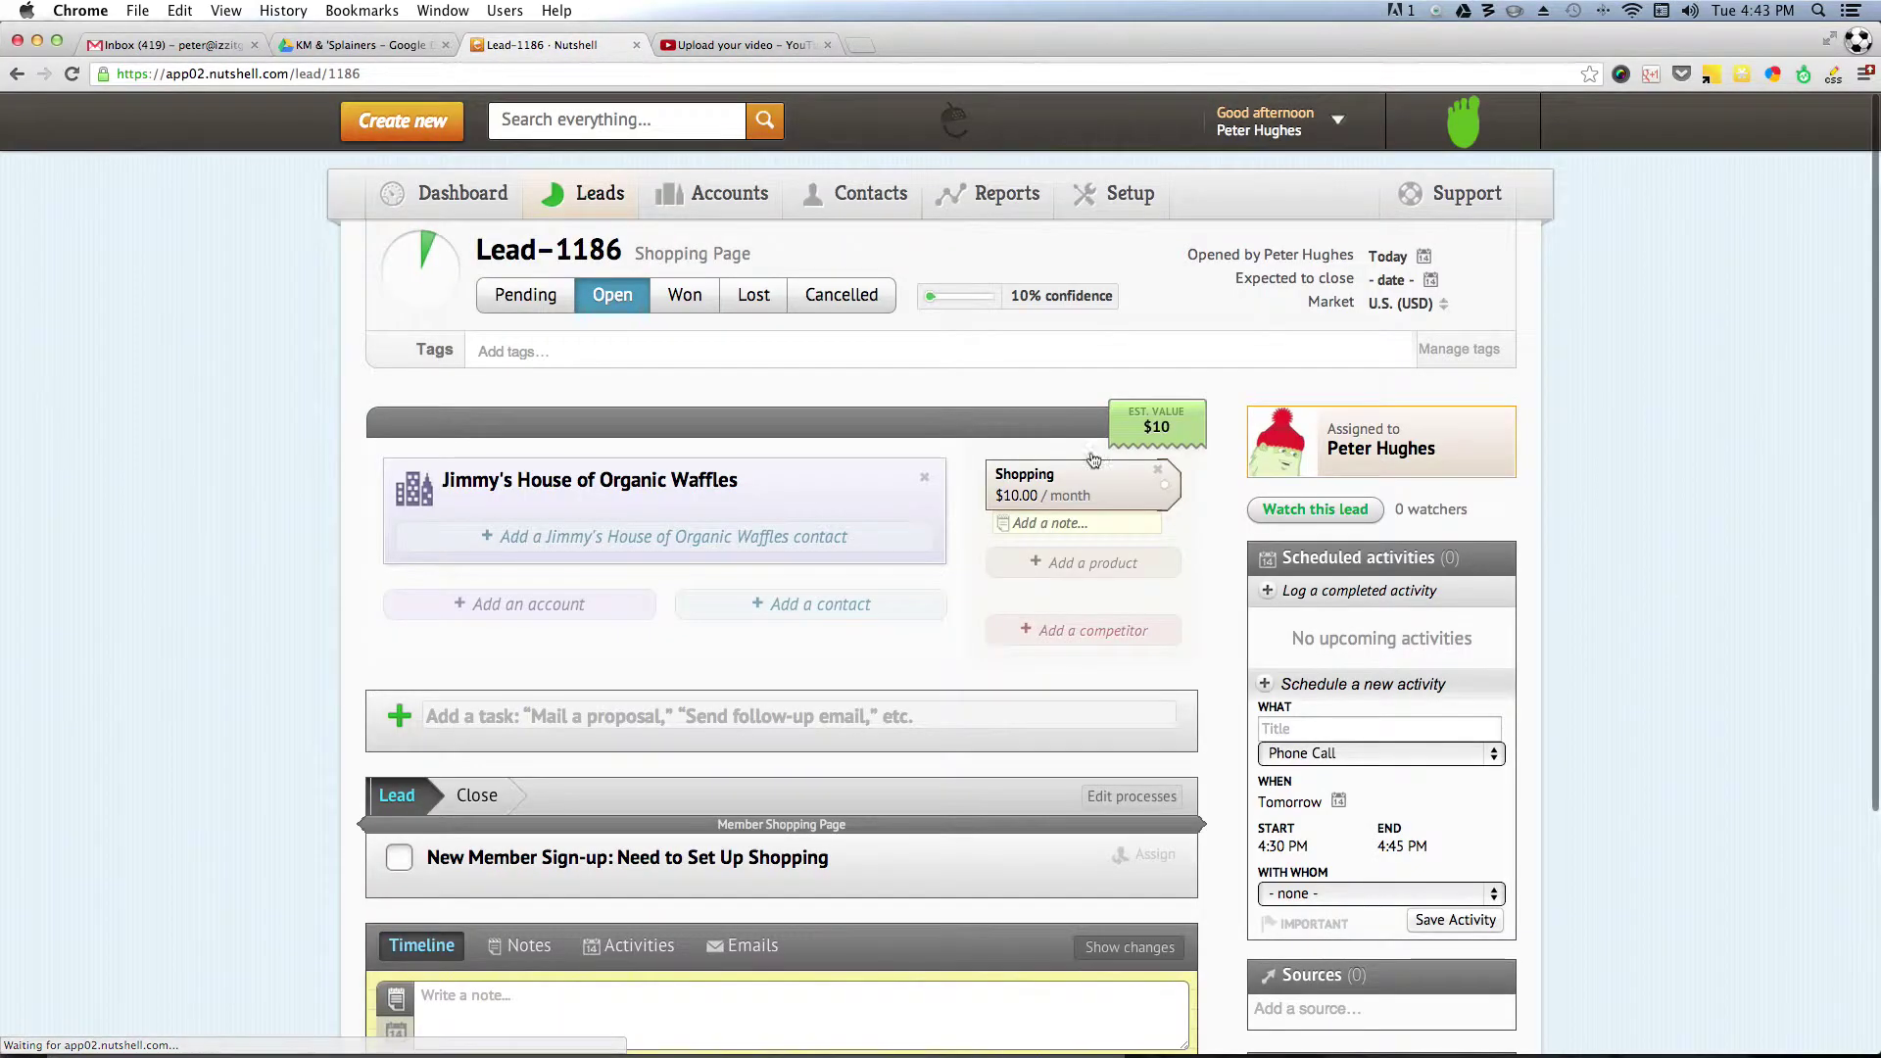
Examine the new lead's Member Shopping Page process and its "New Member Sign-up: Need to Set Up Shopping" step
scroll(1020, 486, down, 5)
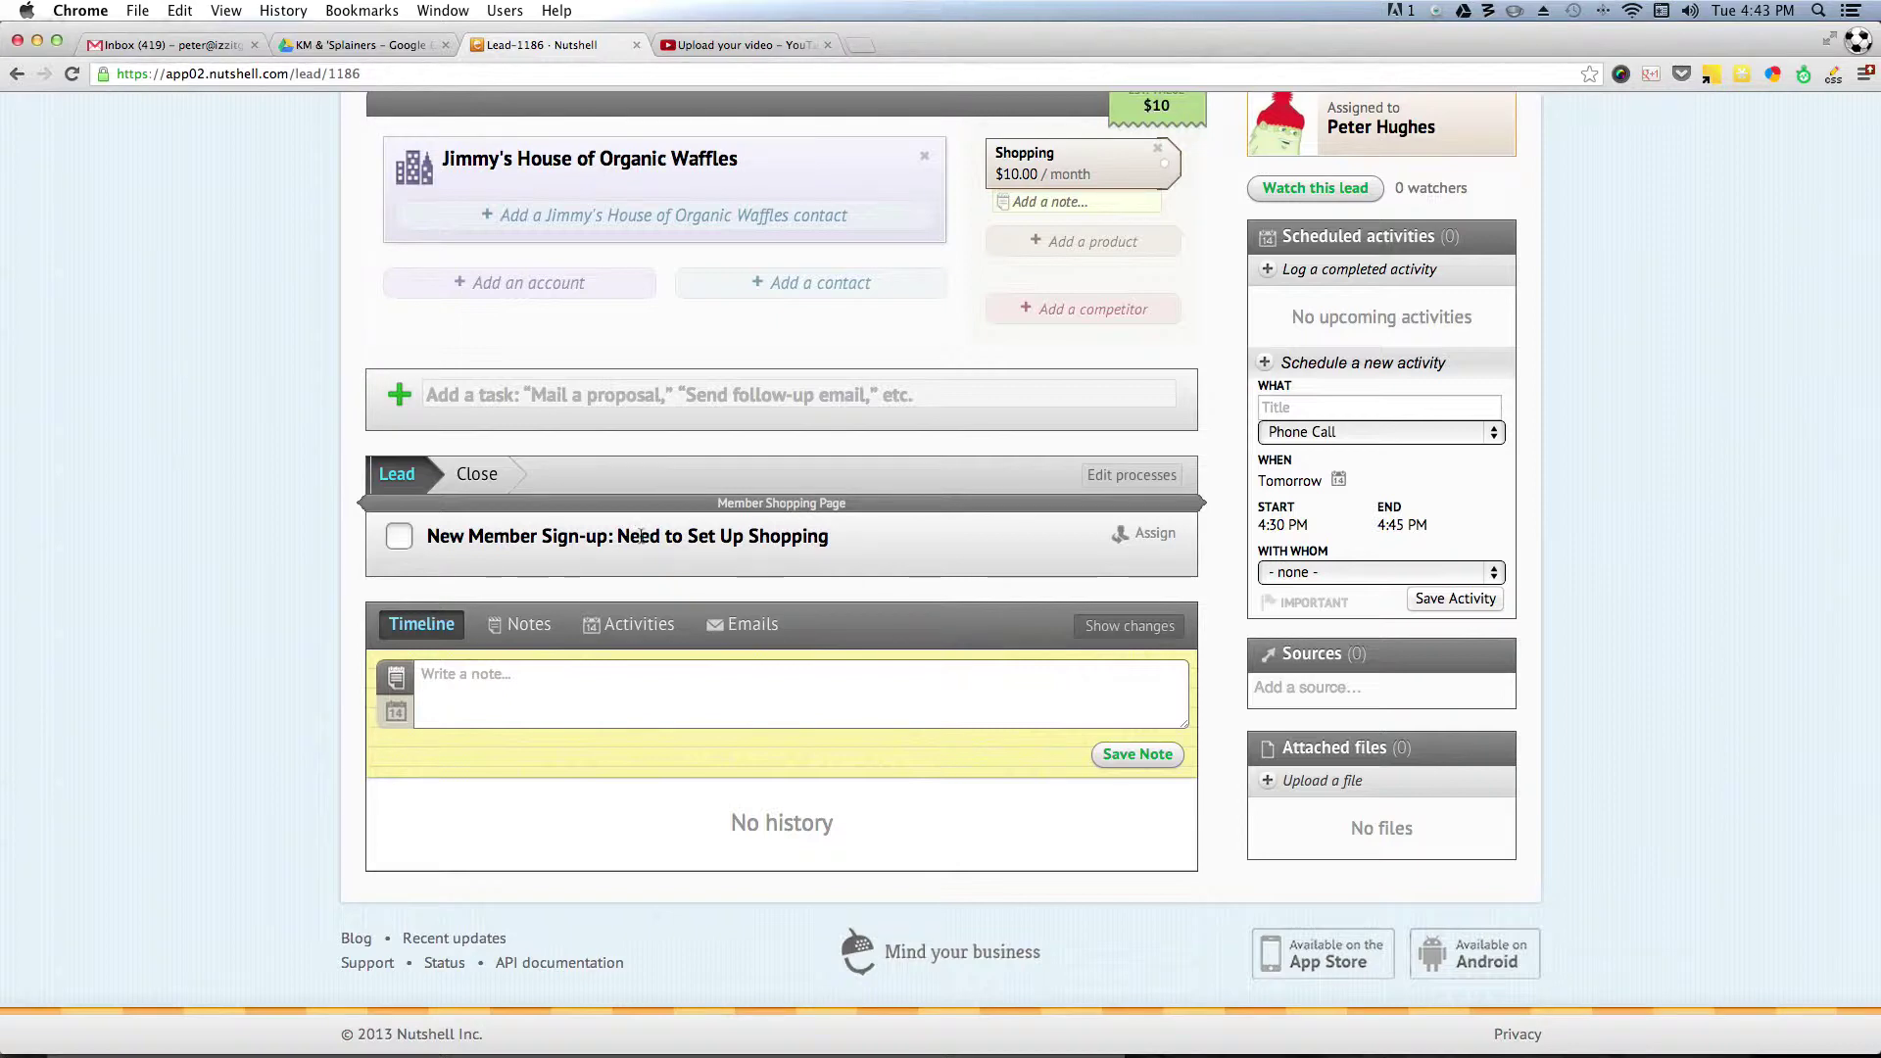
drag(429, 536, 894, 547)
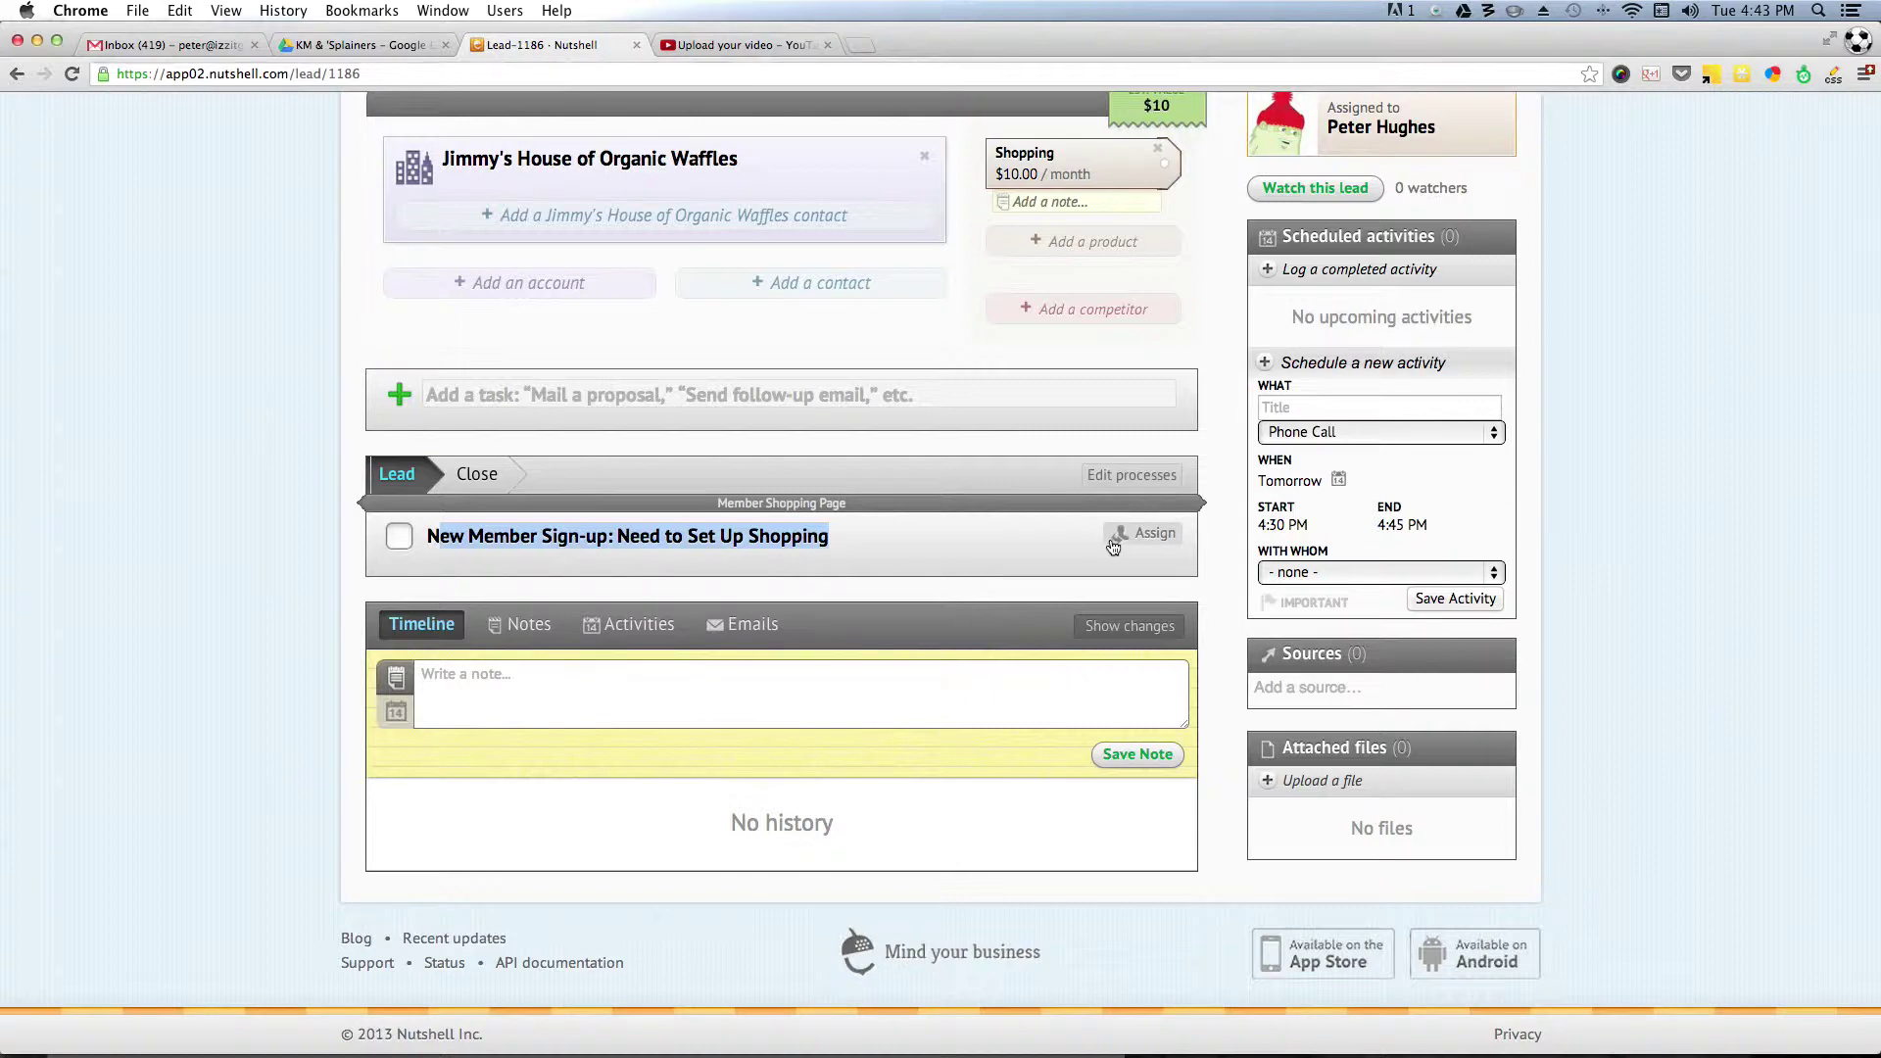
click(733, 538)
drag(835, 538, 416, 549)
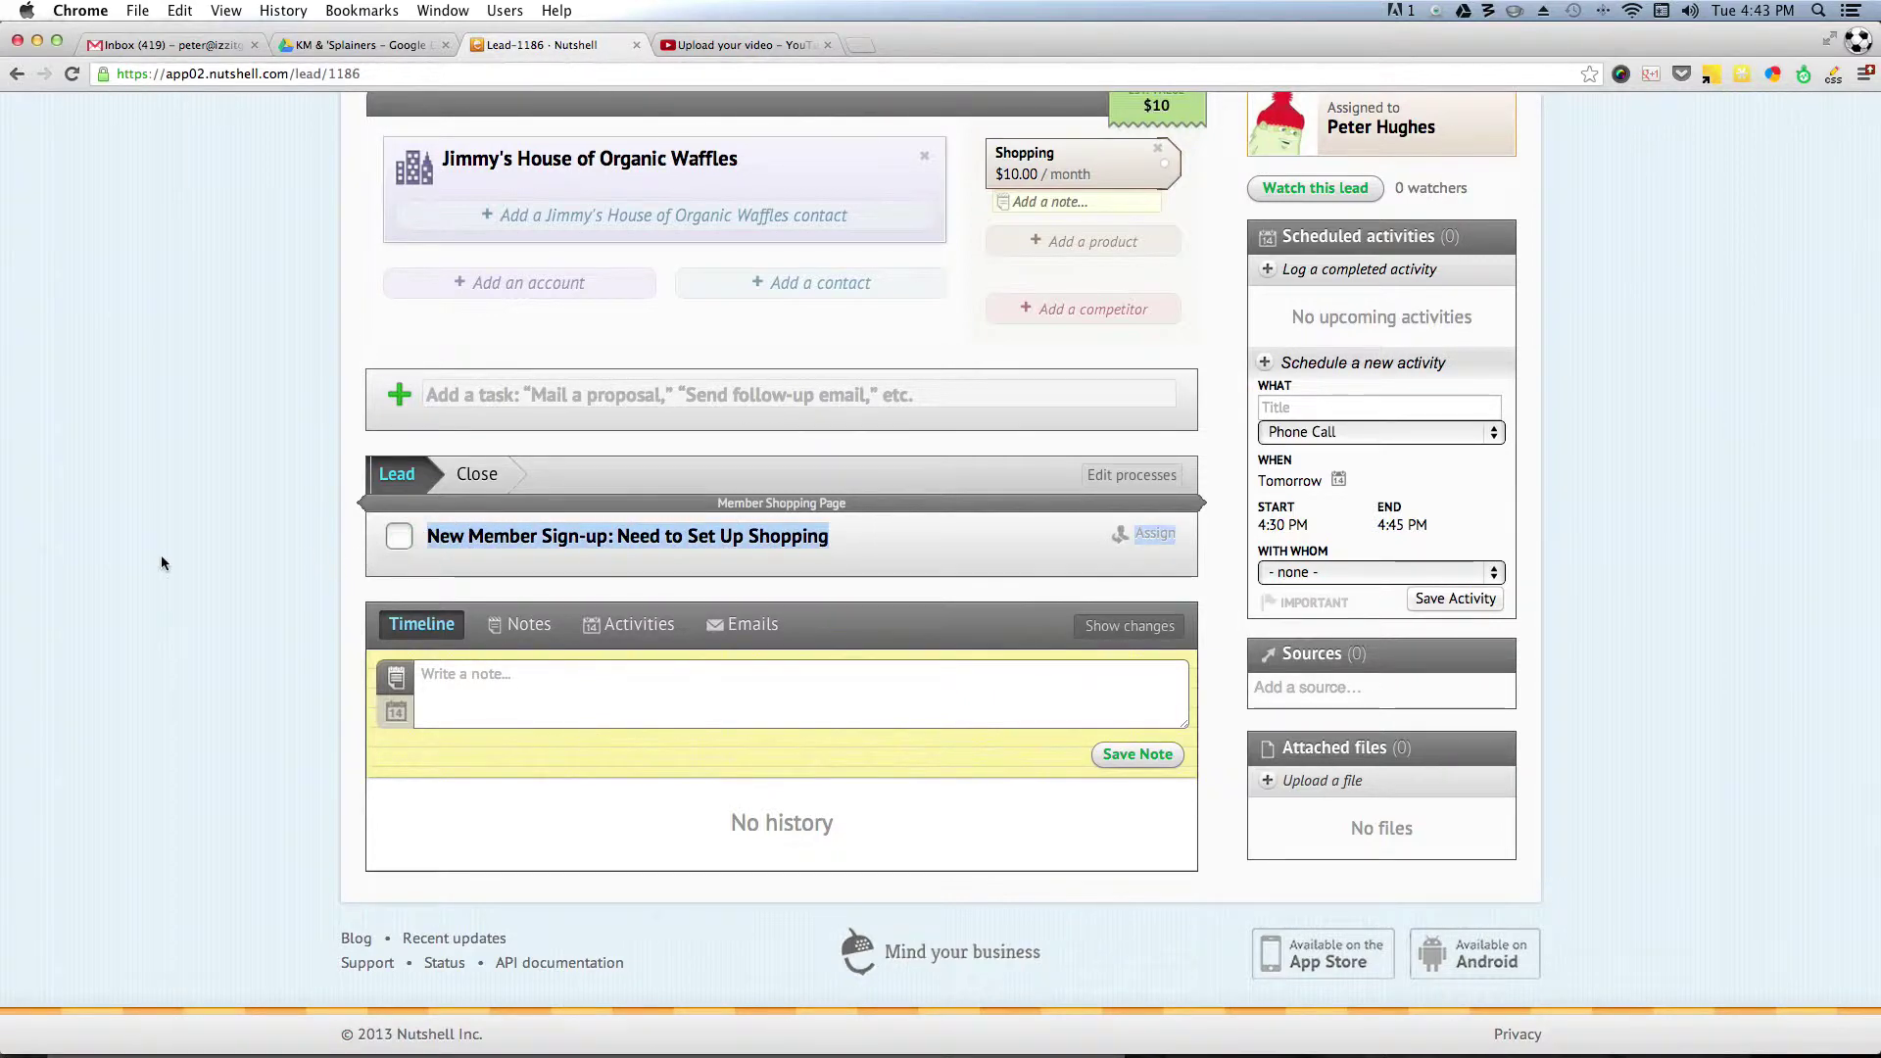
click(429, 534)
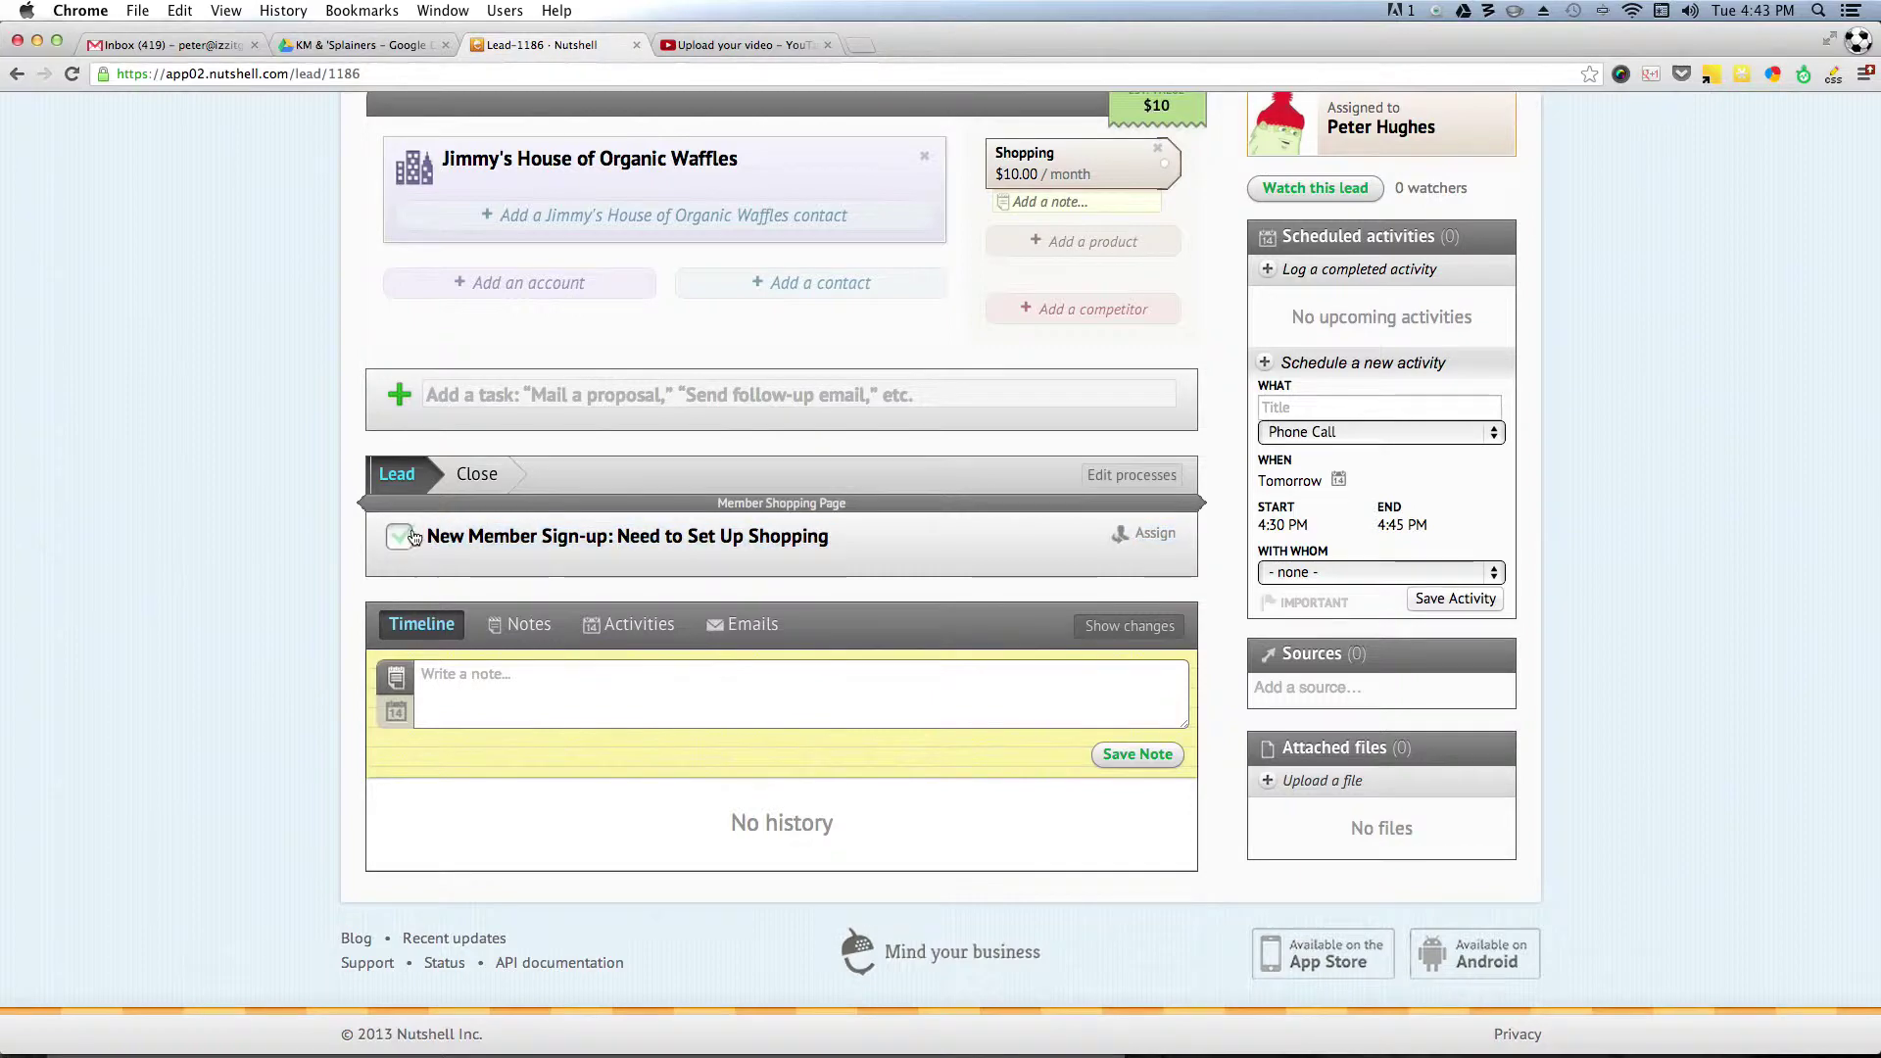
scroll(413, 536, up, 5)
scroll(413, 536, down, 5)
scroll(412, 536, up, 4)
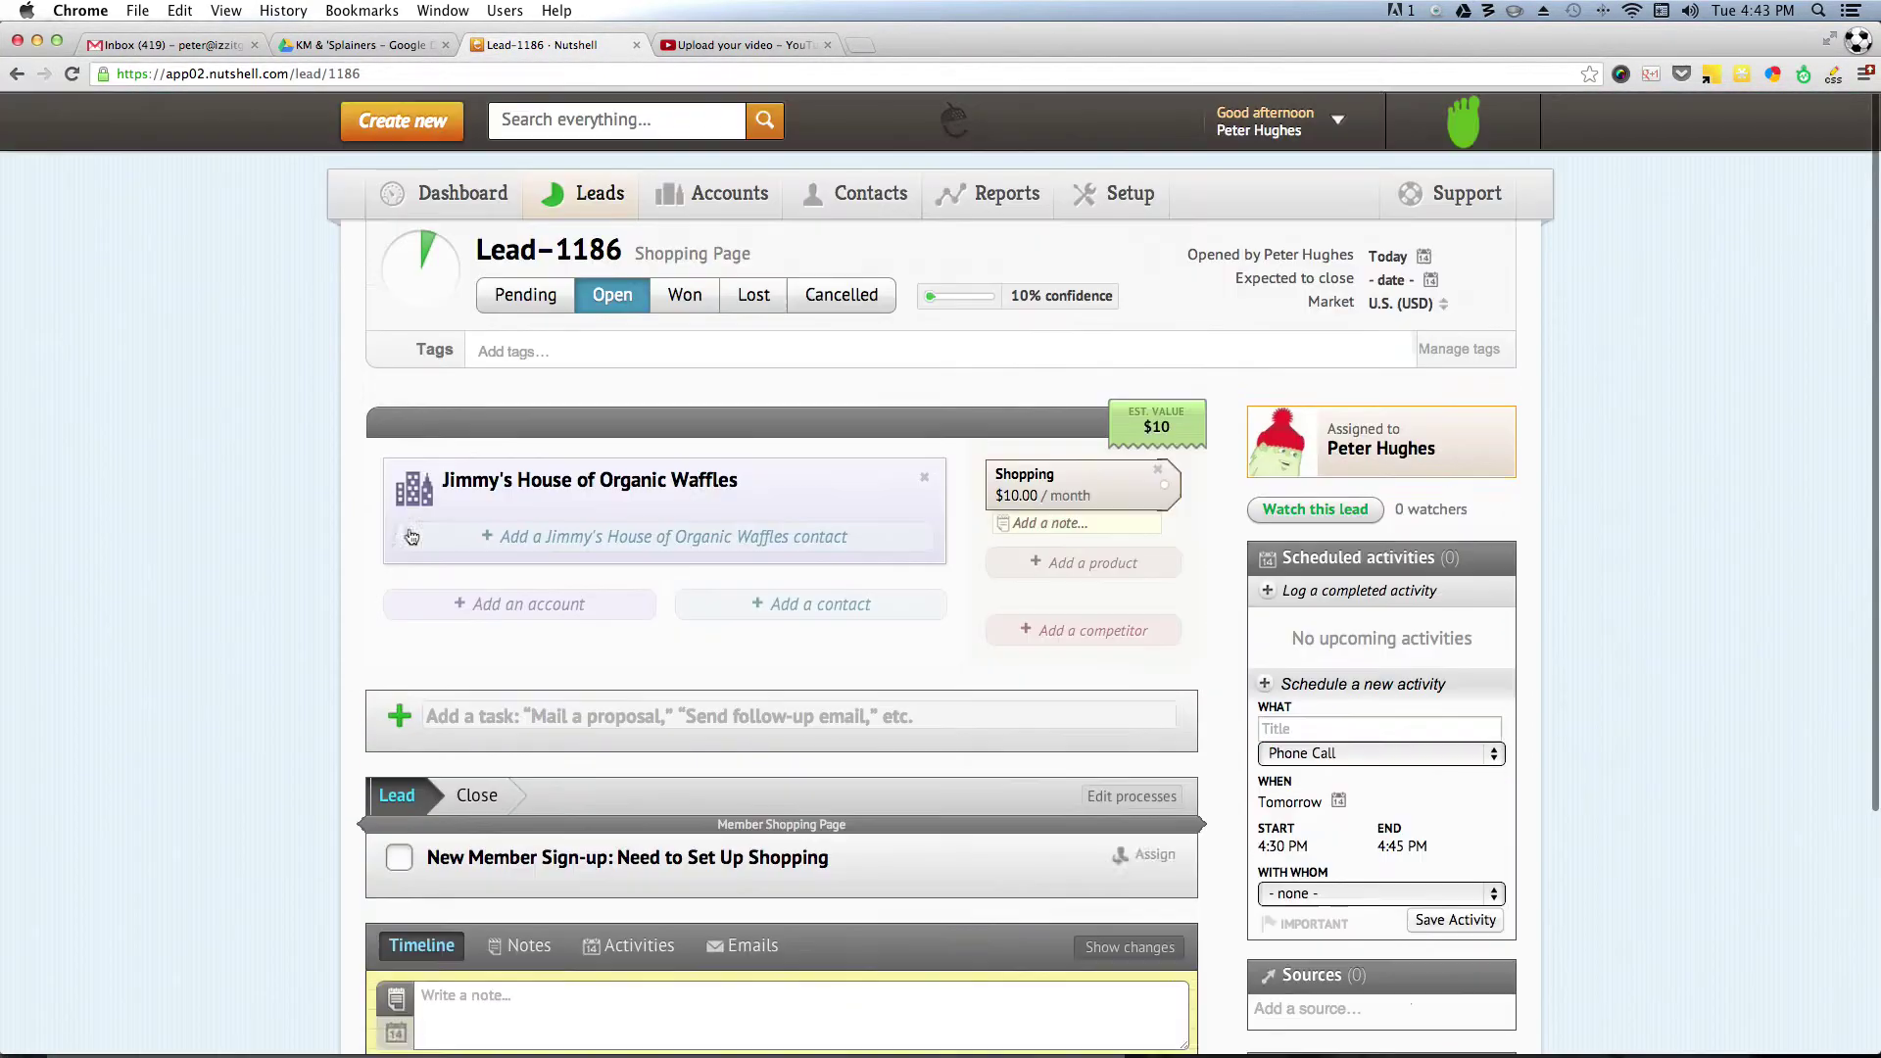
Check the dashboard's pending tasks and reopen the Shopping Page lead from the list of own leads
click(465, 200)
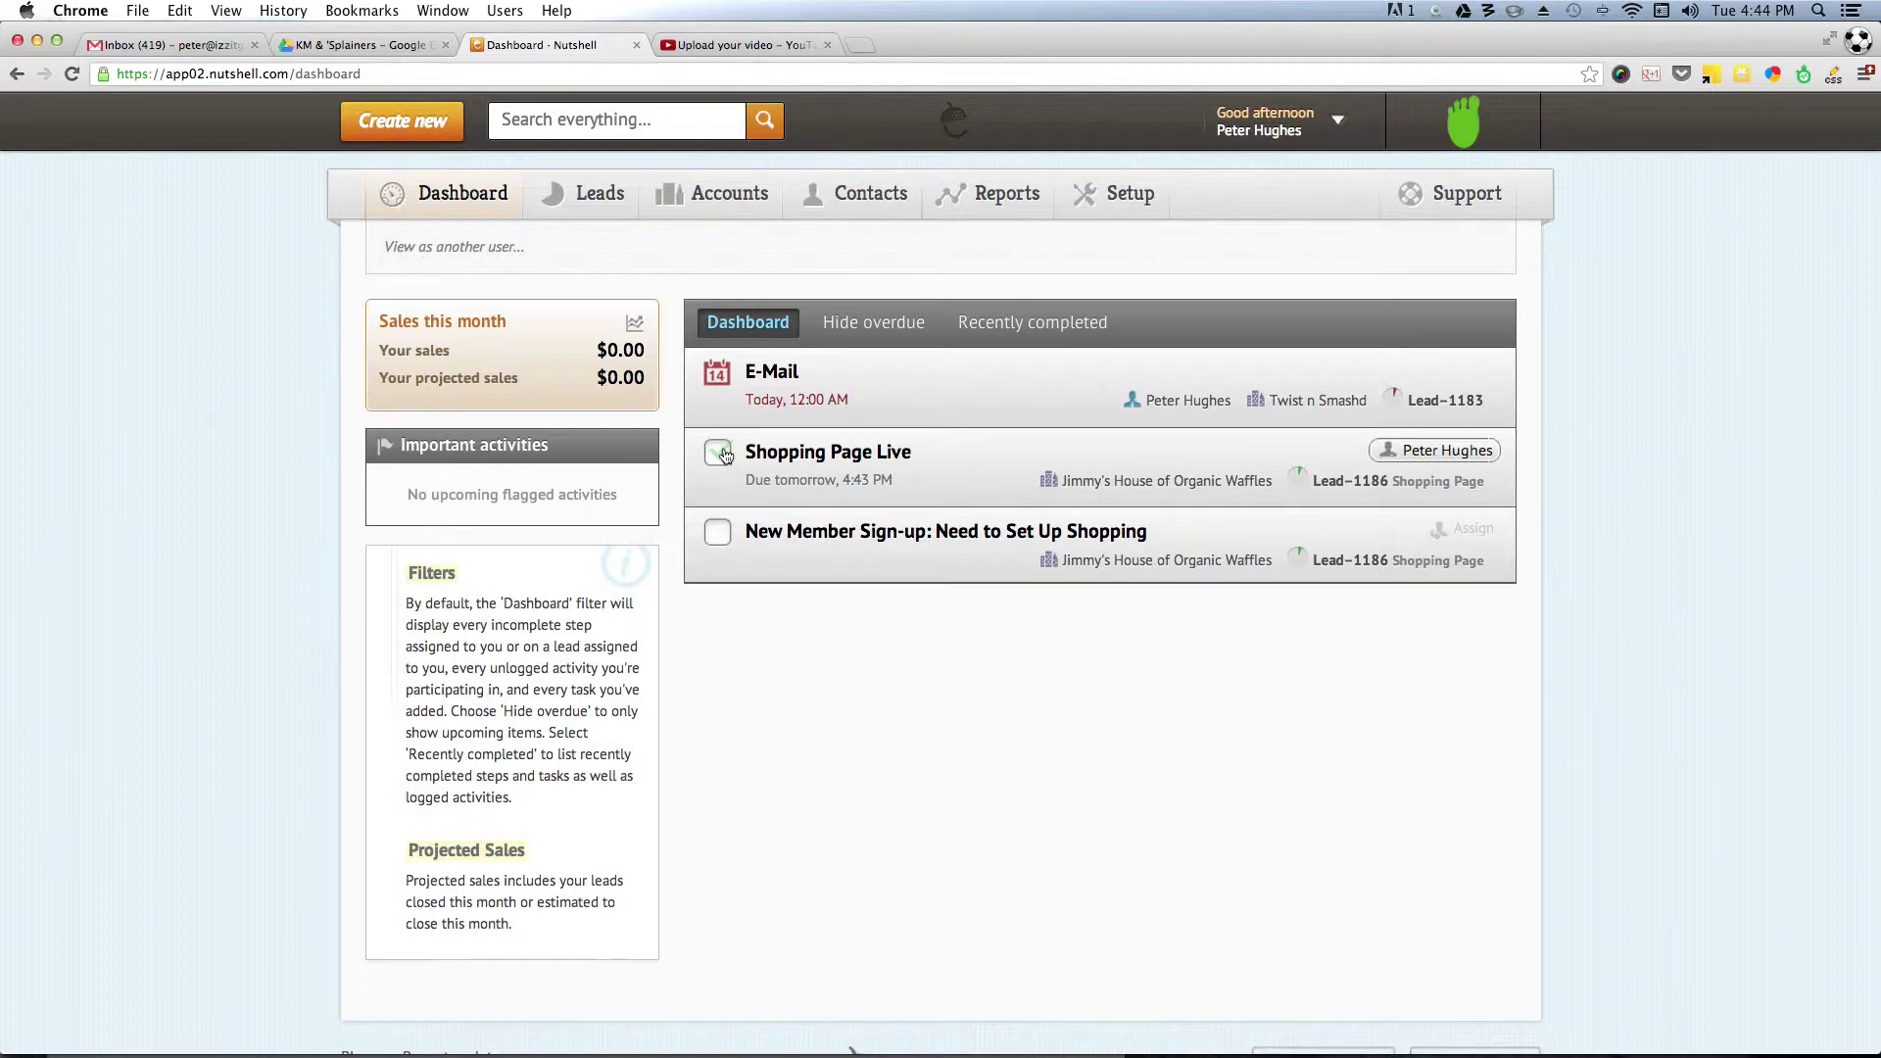
click(916, 679)
click(613, 196)
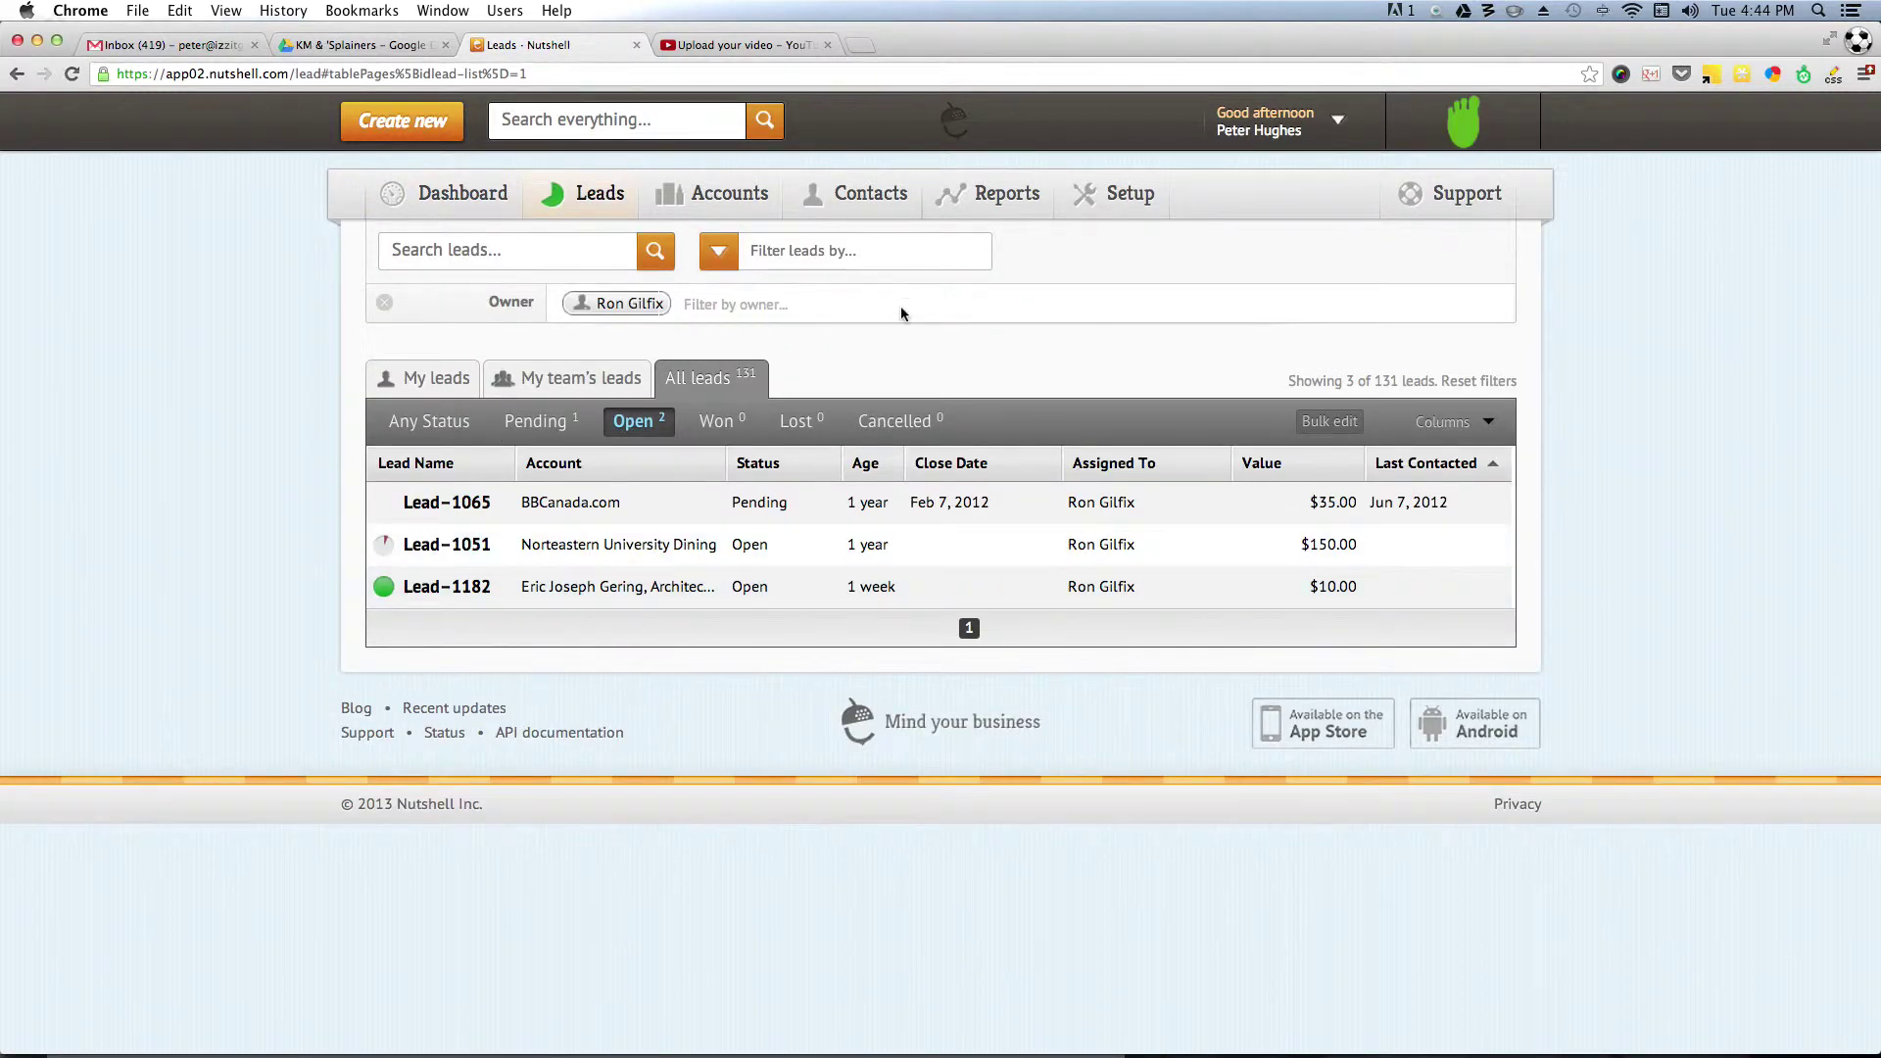
click(424, 378)
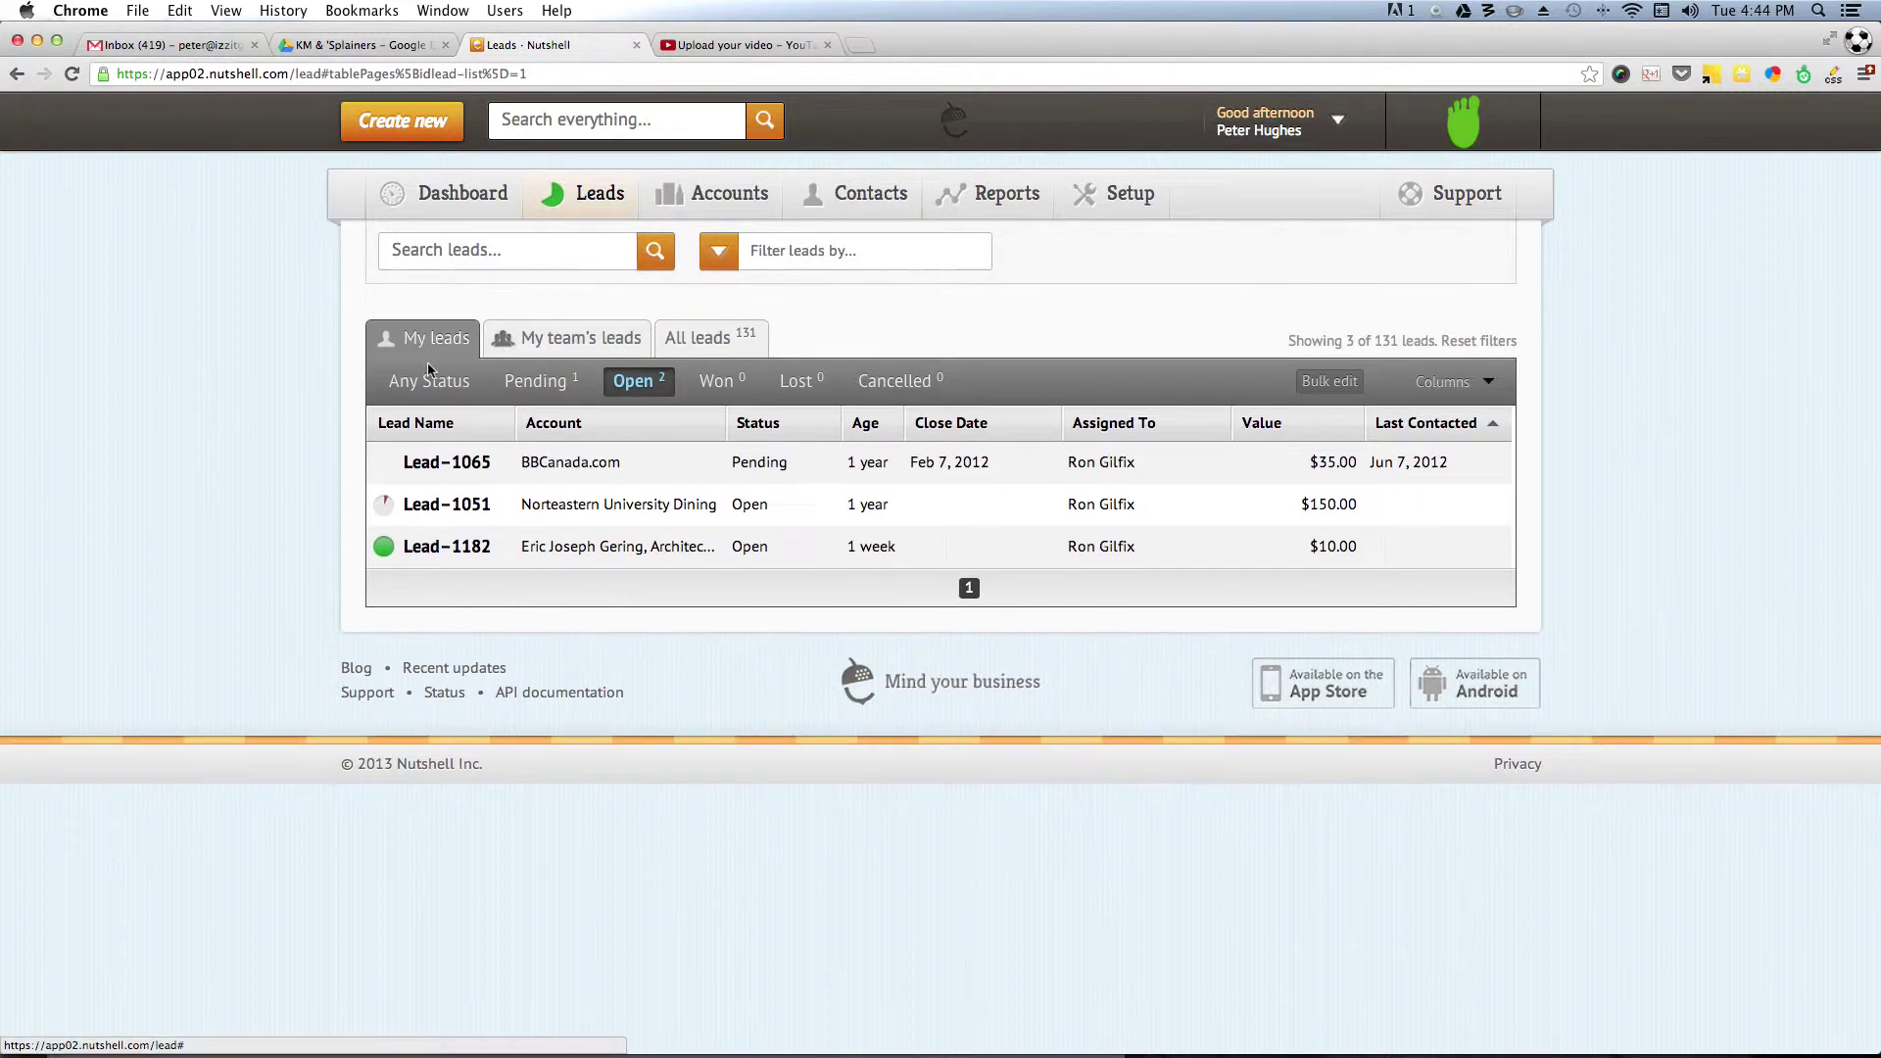
click(627, 555)
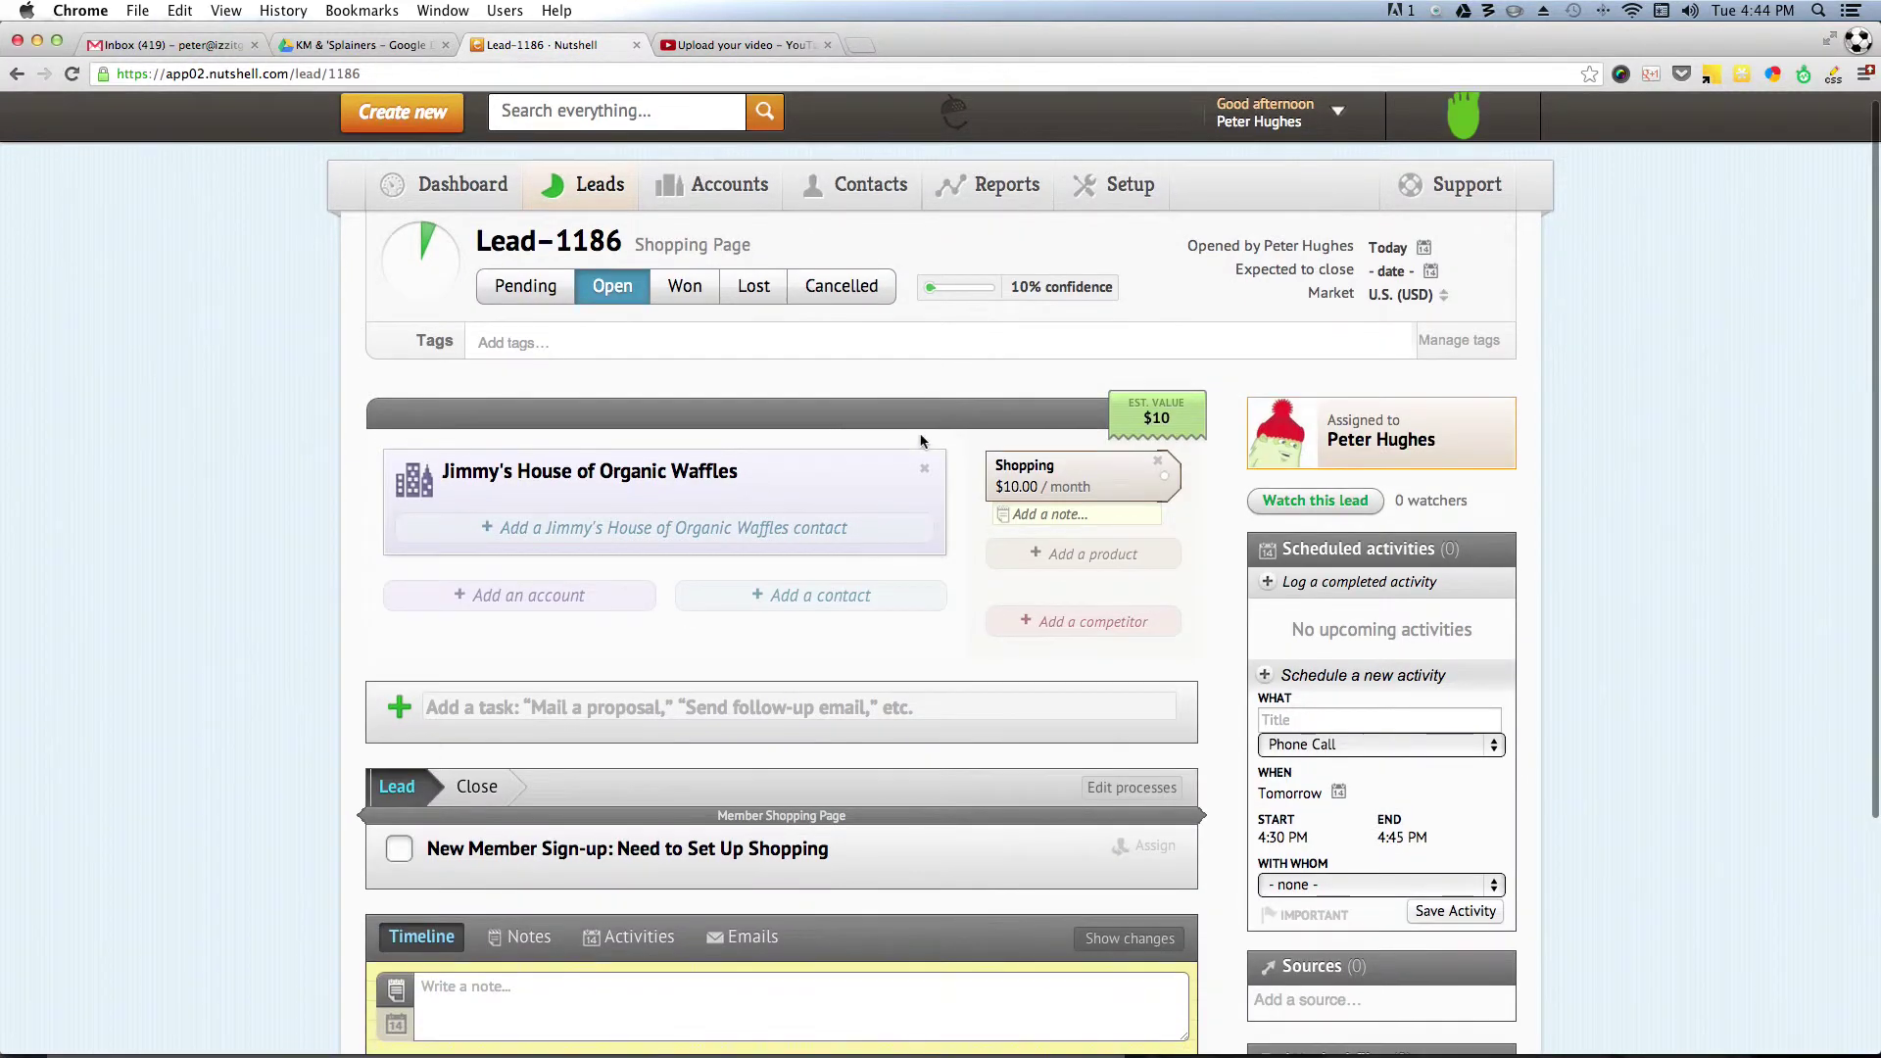
Add the Payment Processing product to the Shopping Page lead with quantity 1 at $10.00 per month
scroll(921, 441, down, 3)
scroll(940, 411, up, 1)
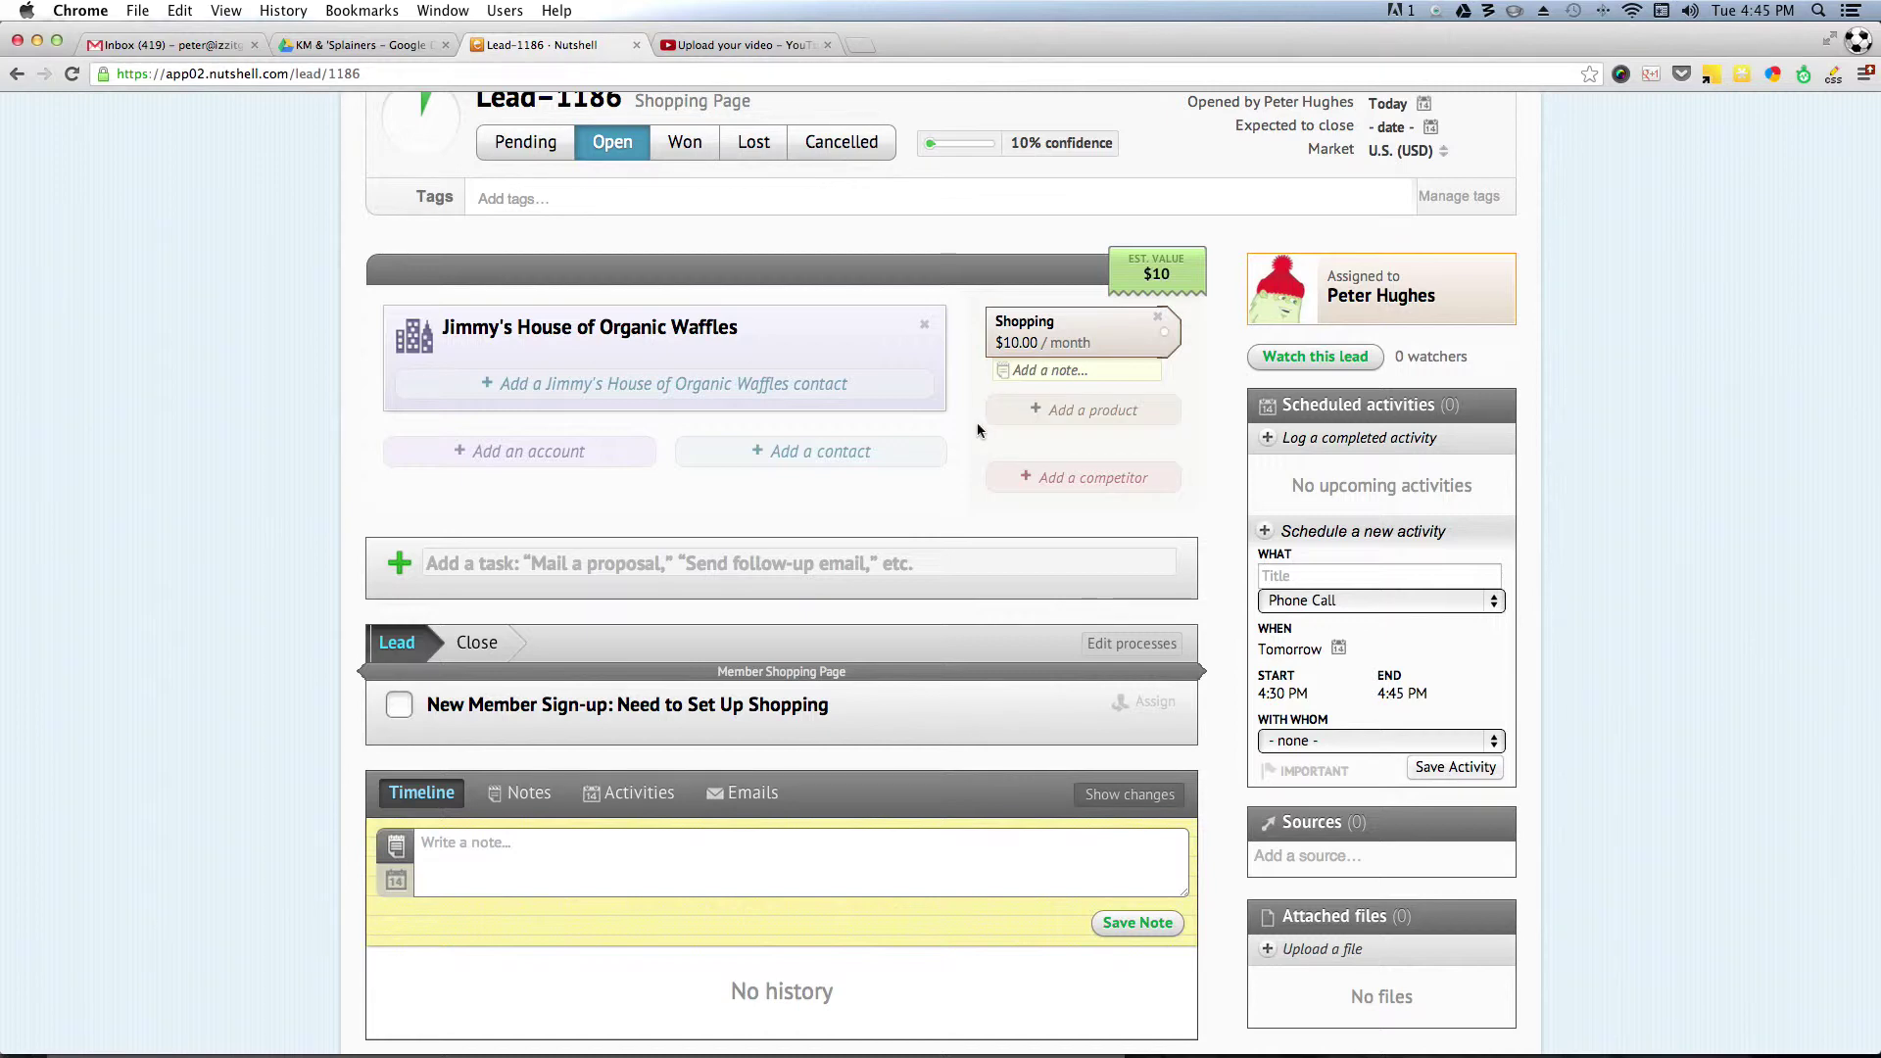
scroll(978, 429, up, 2)
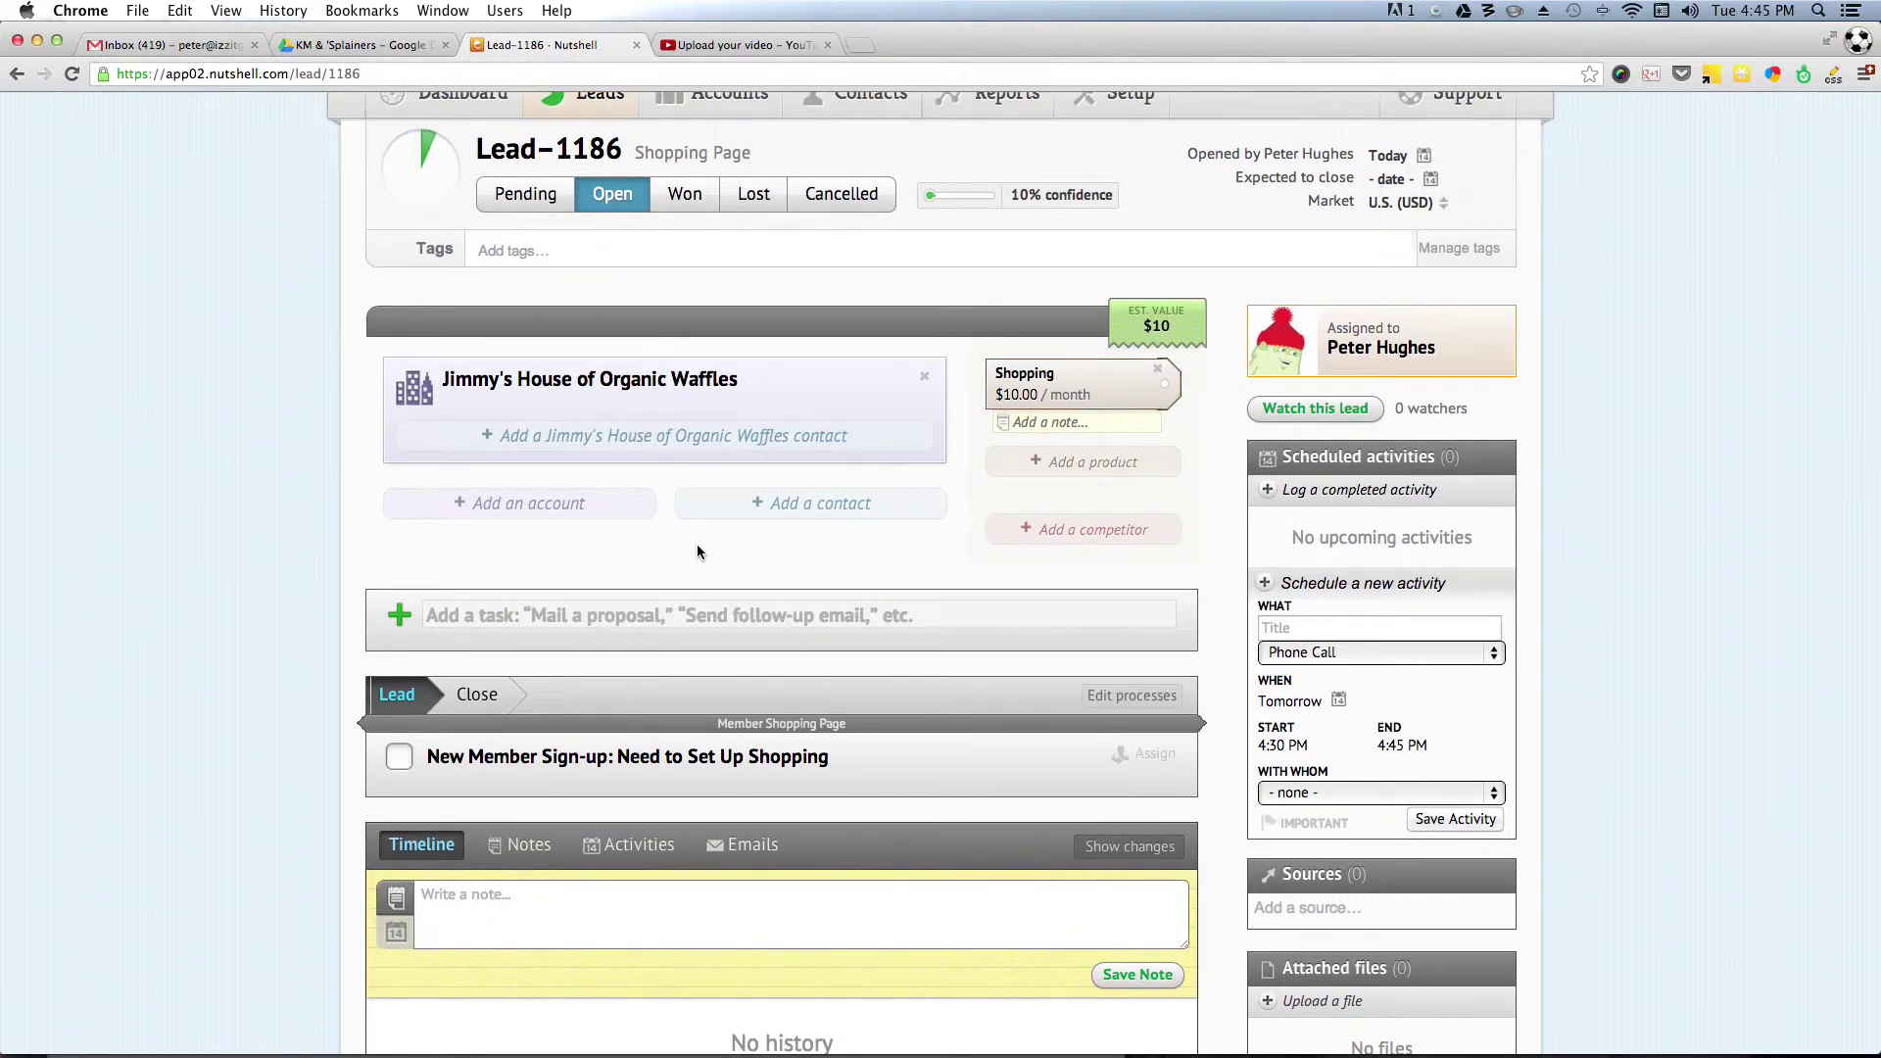
scroll(696, 551, down, 4)
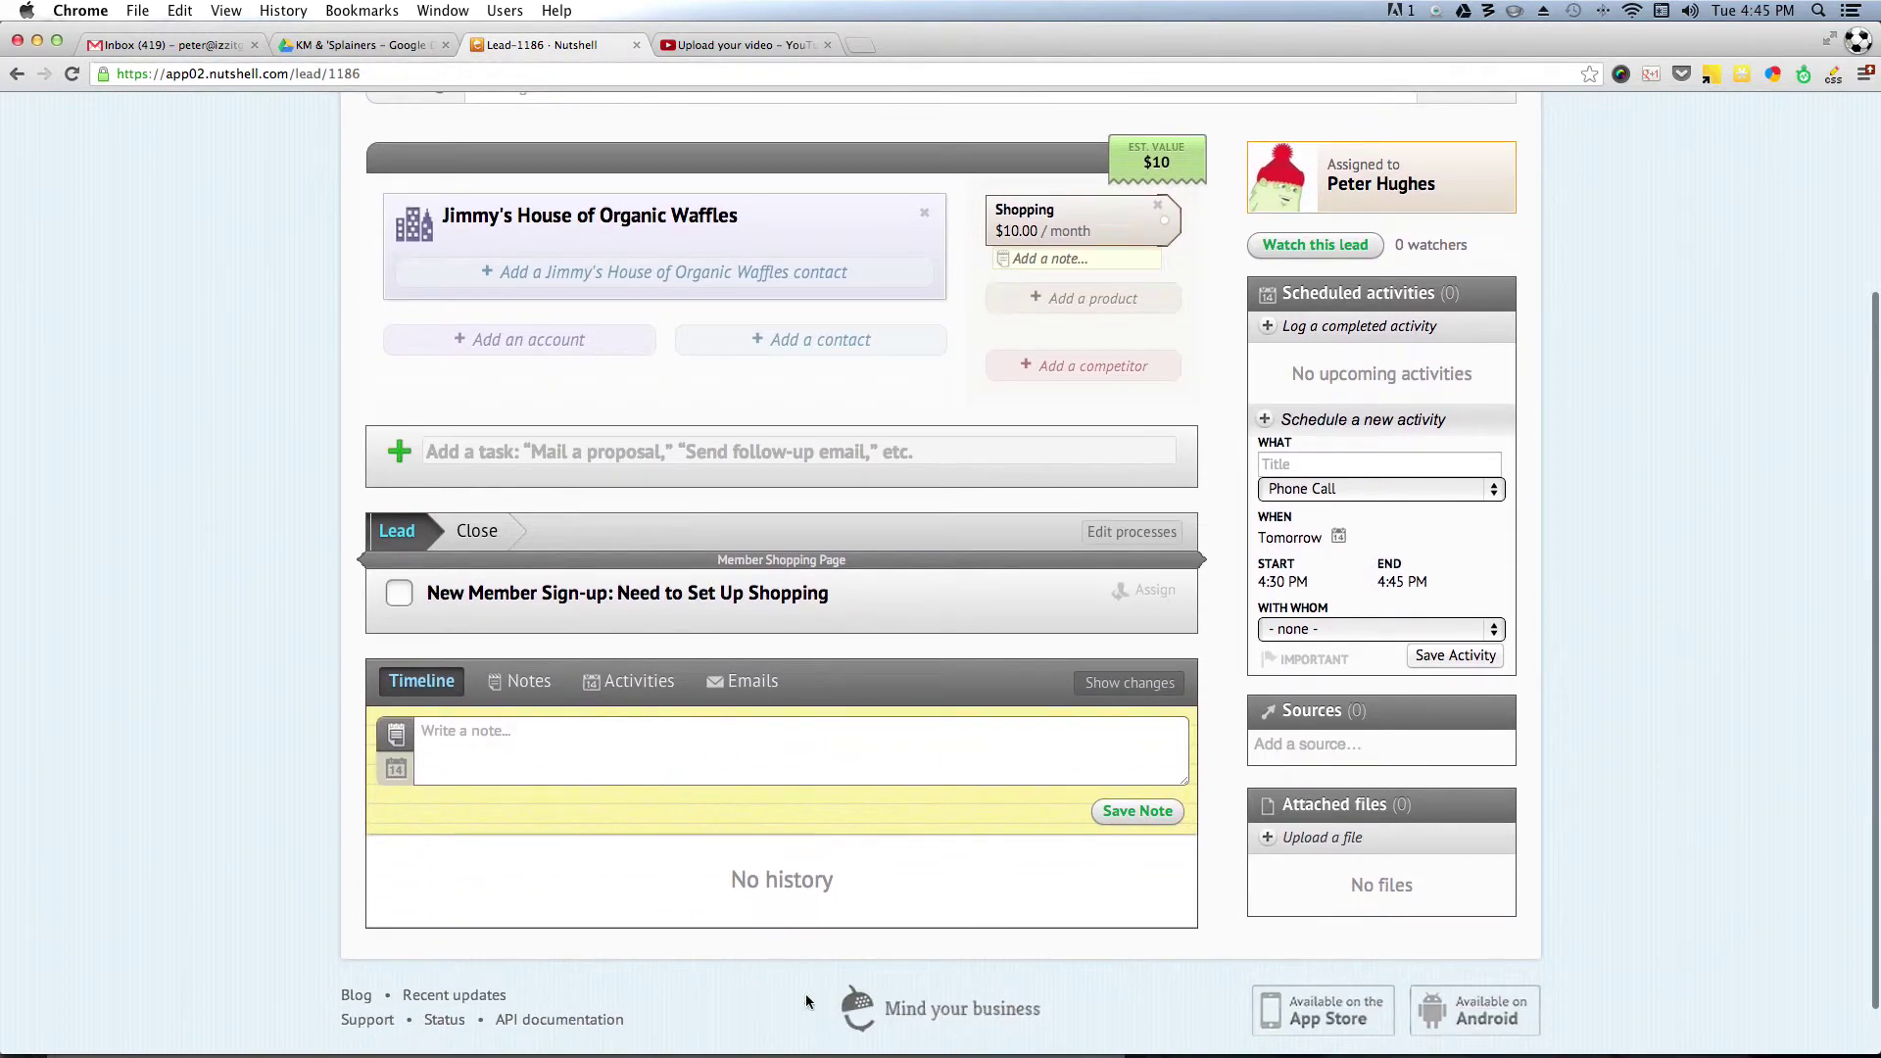
click(1082, 298)
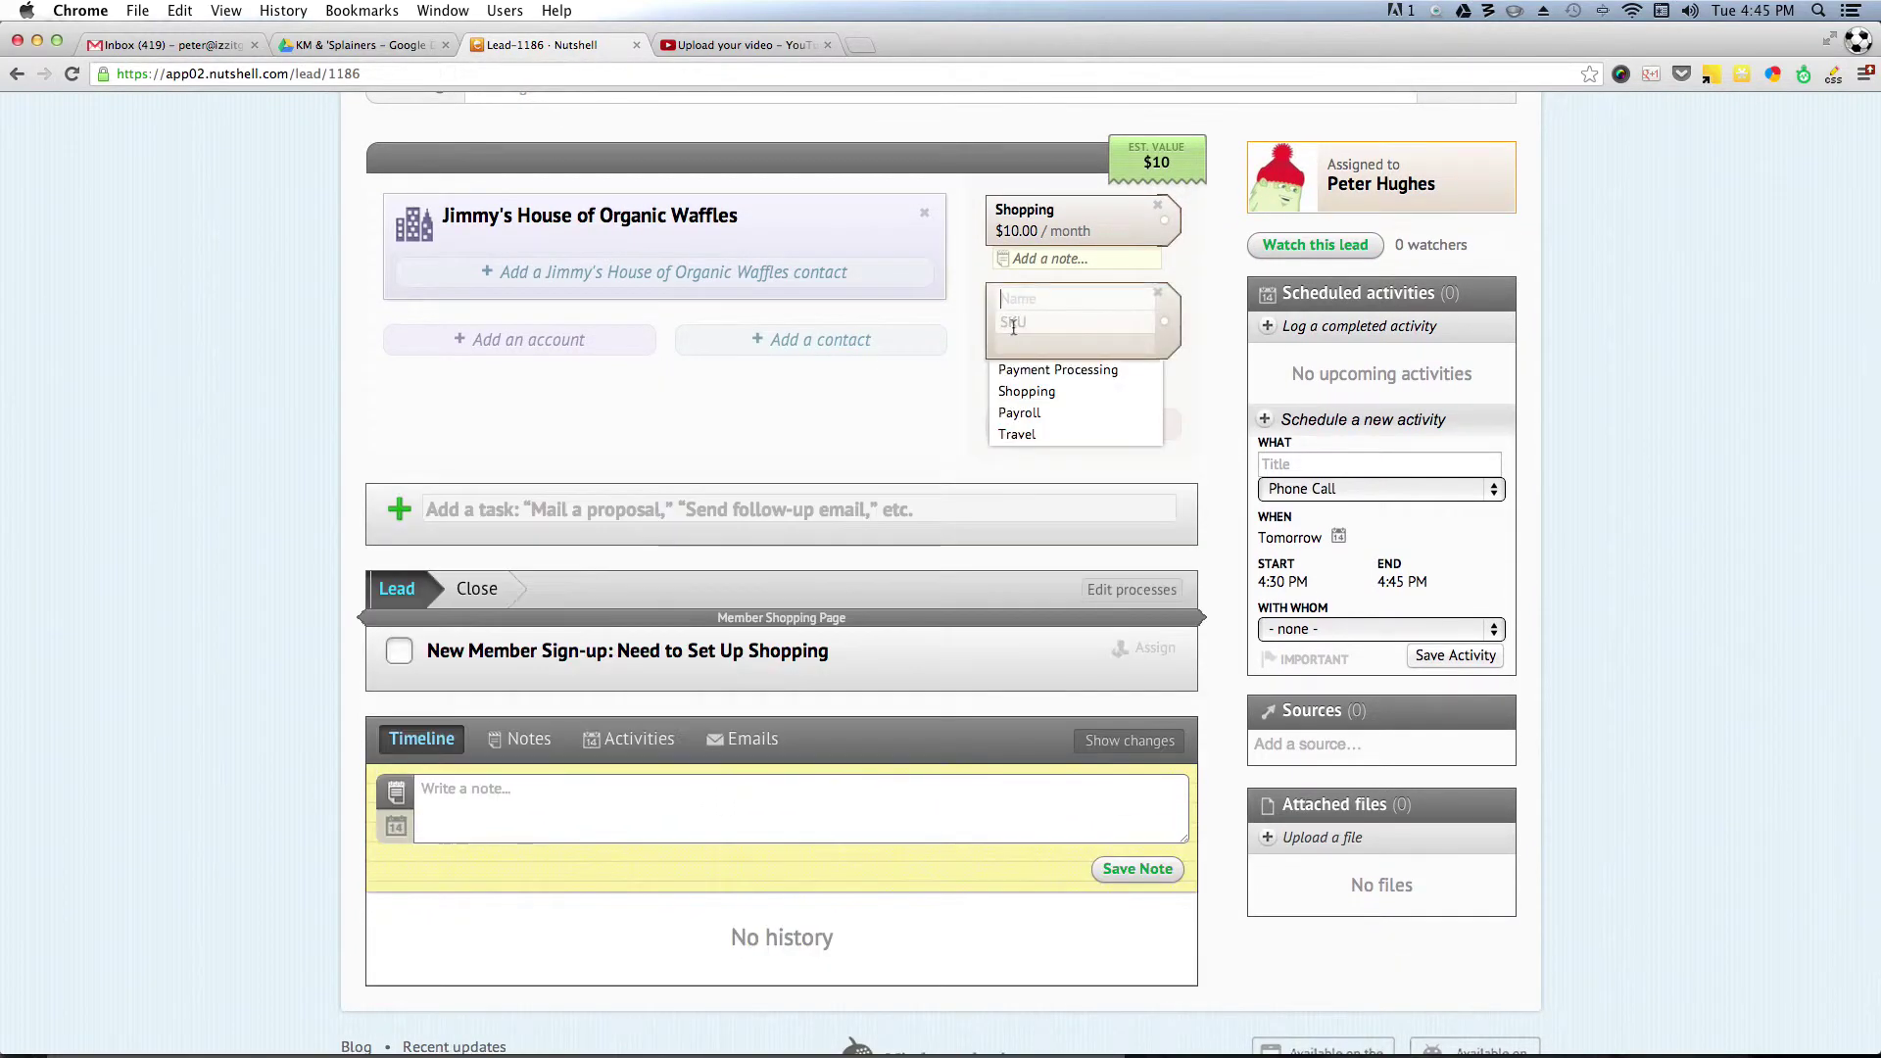
click(1056, 369)
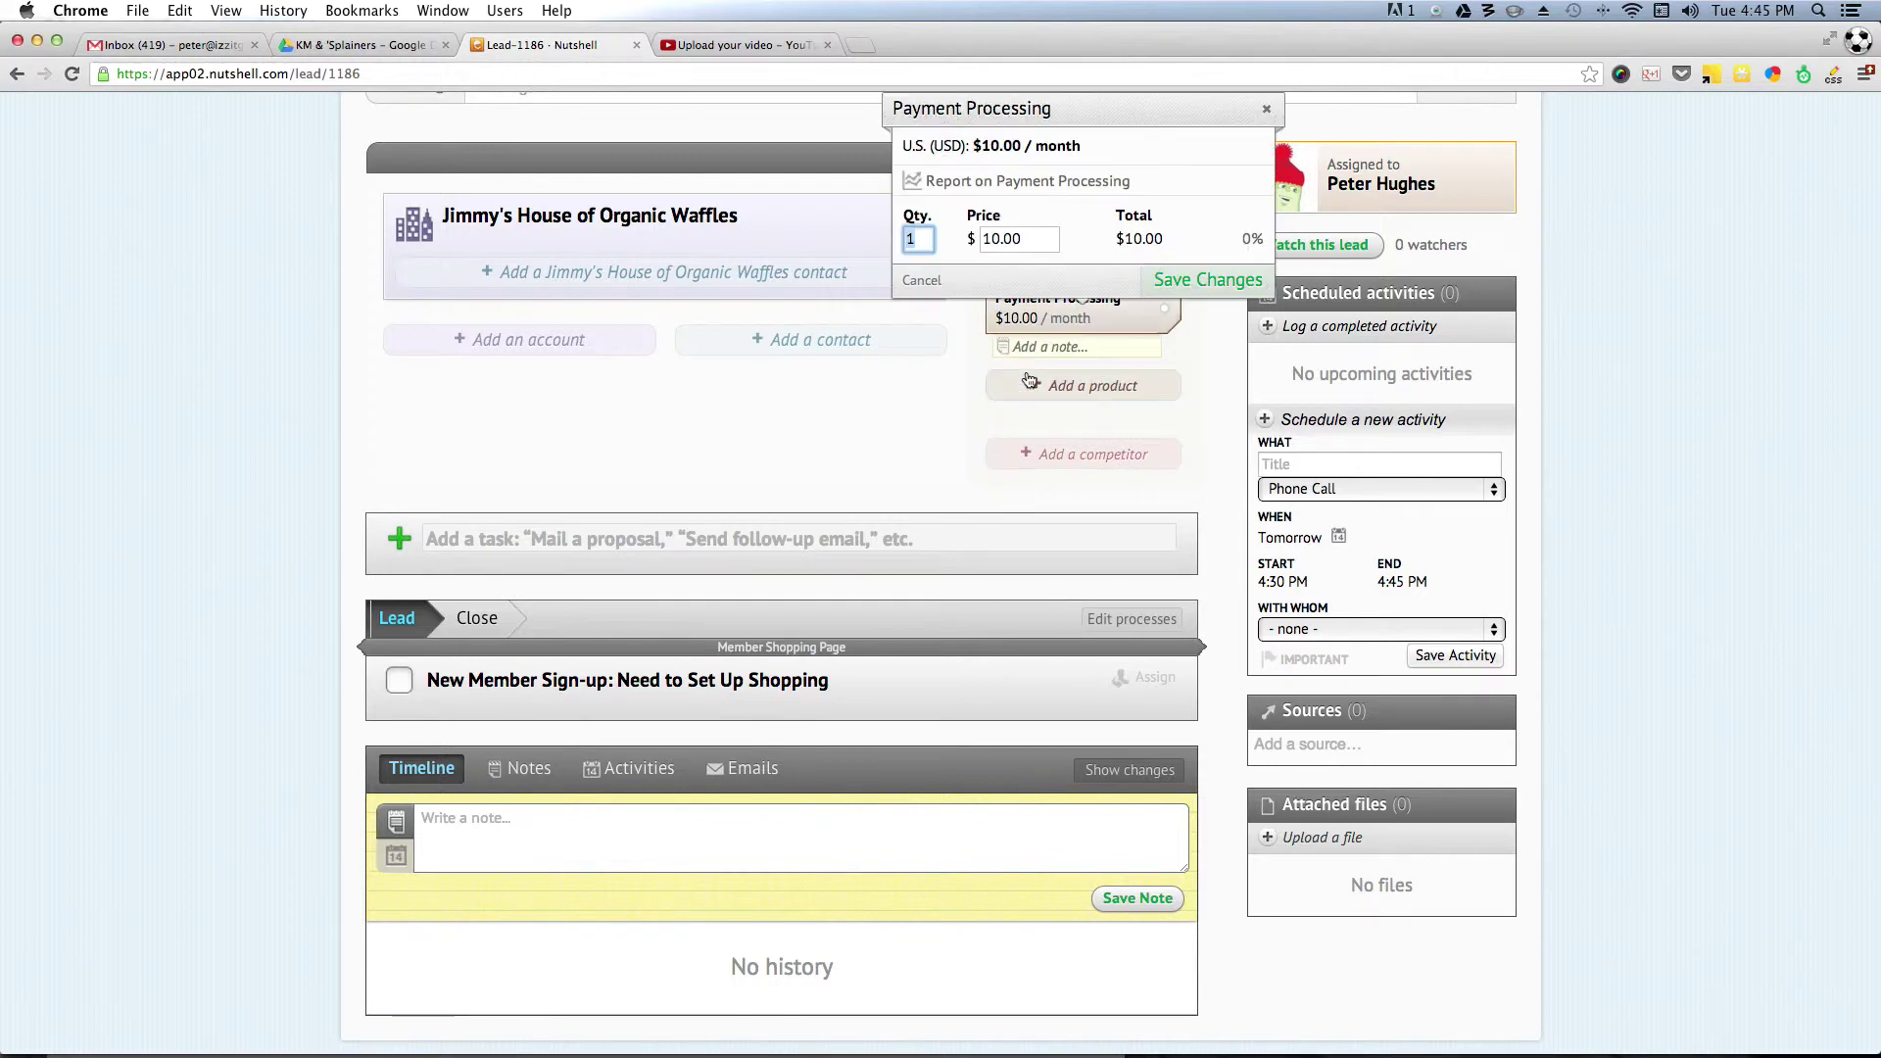
click(1208, 280)
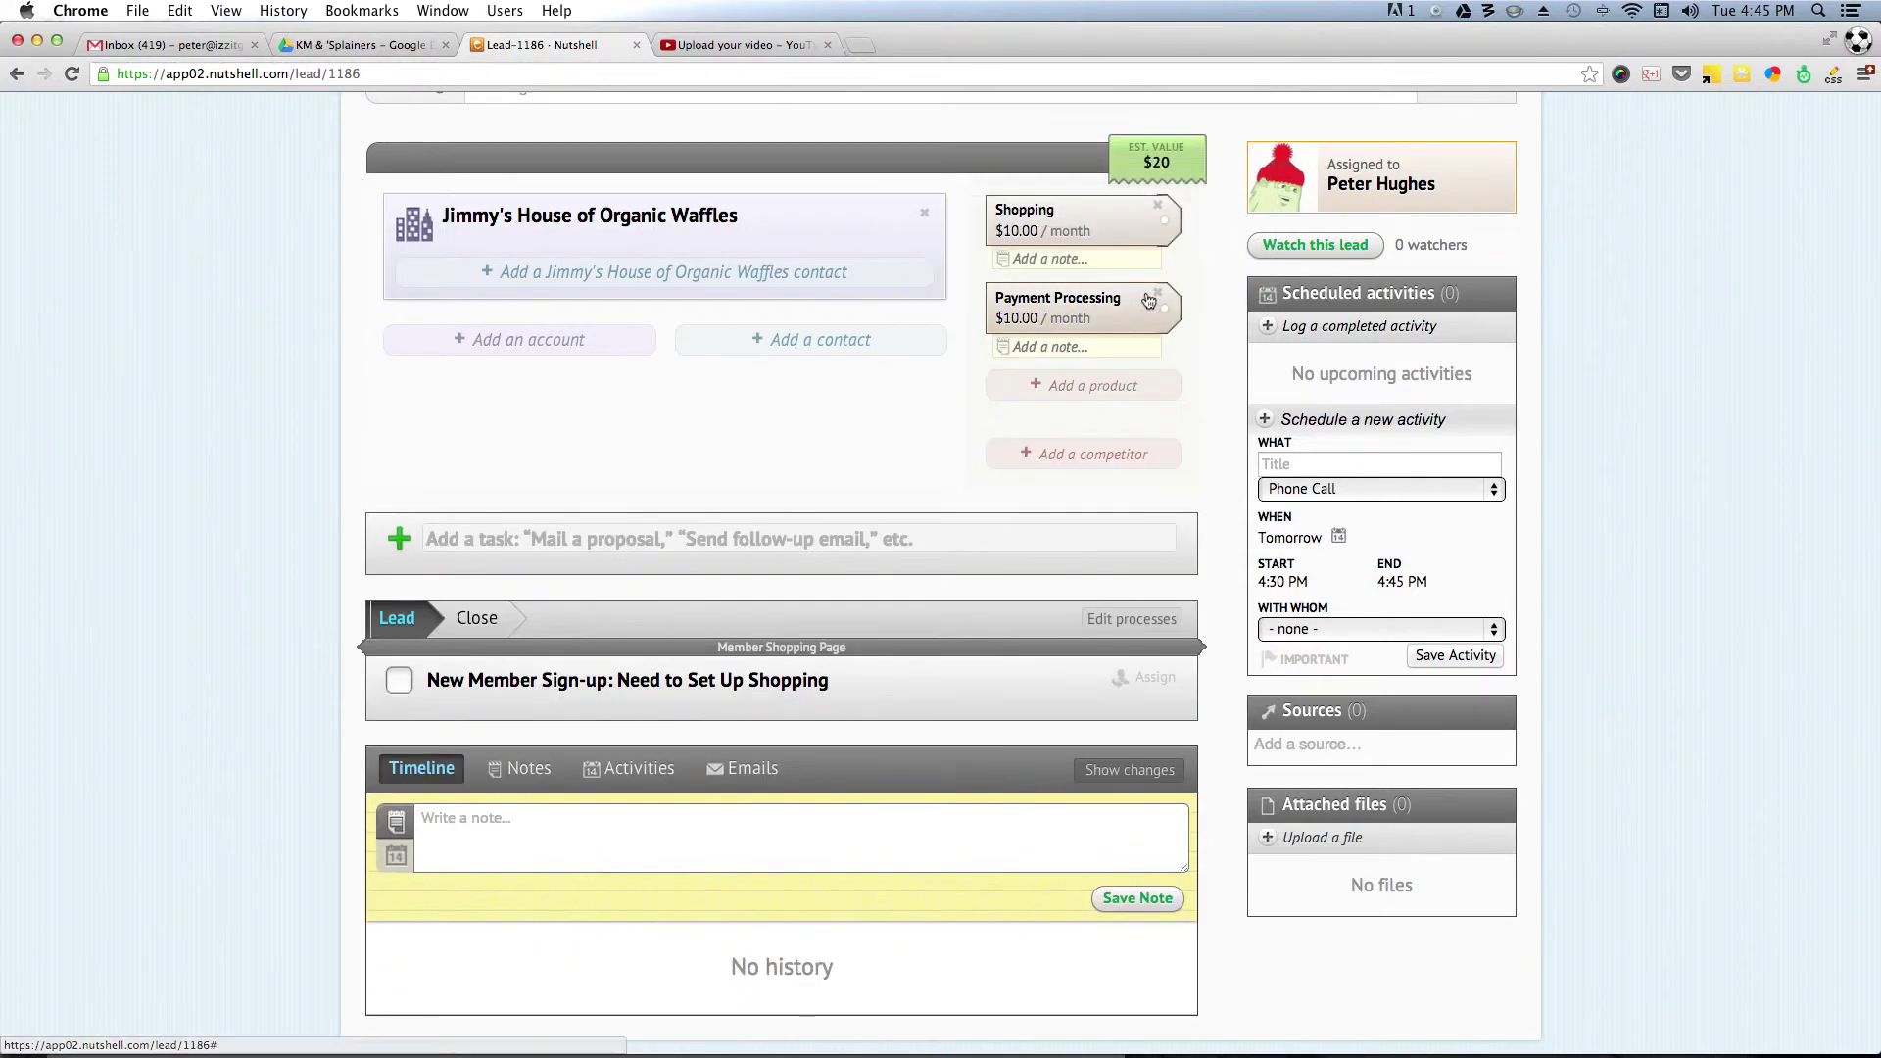
scroll(917, 392, down, 3)
scroll(916, 397, up, 4)
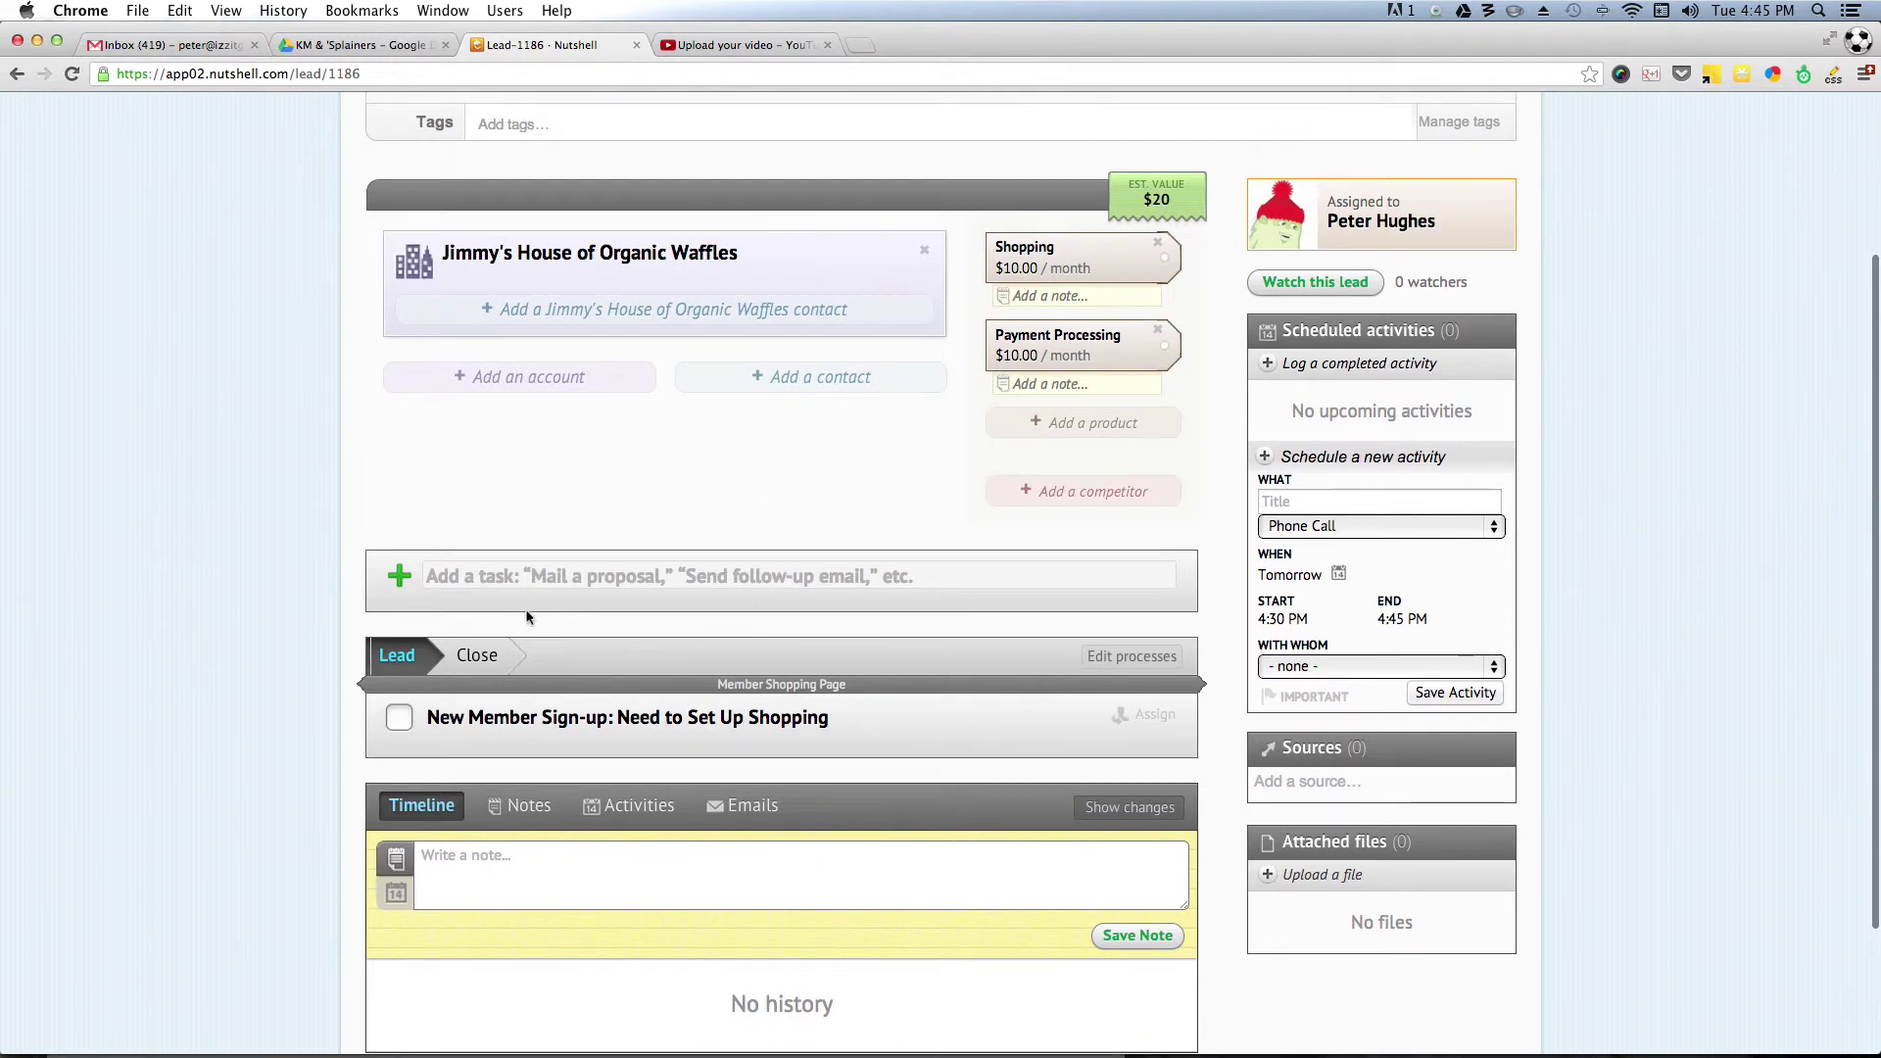
scroll(624, 549, up, 3)
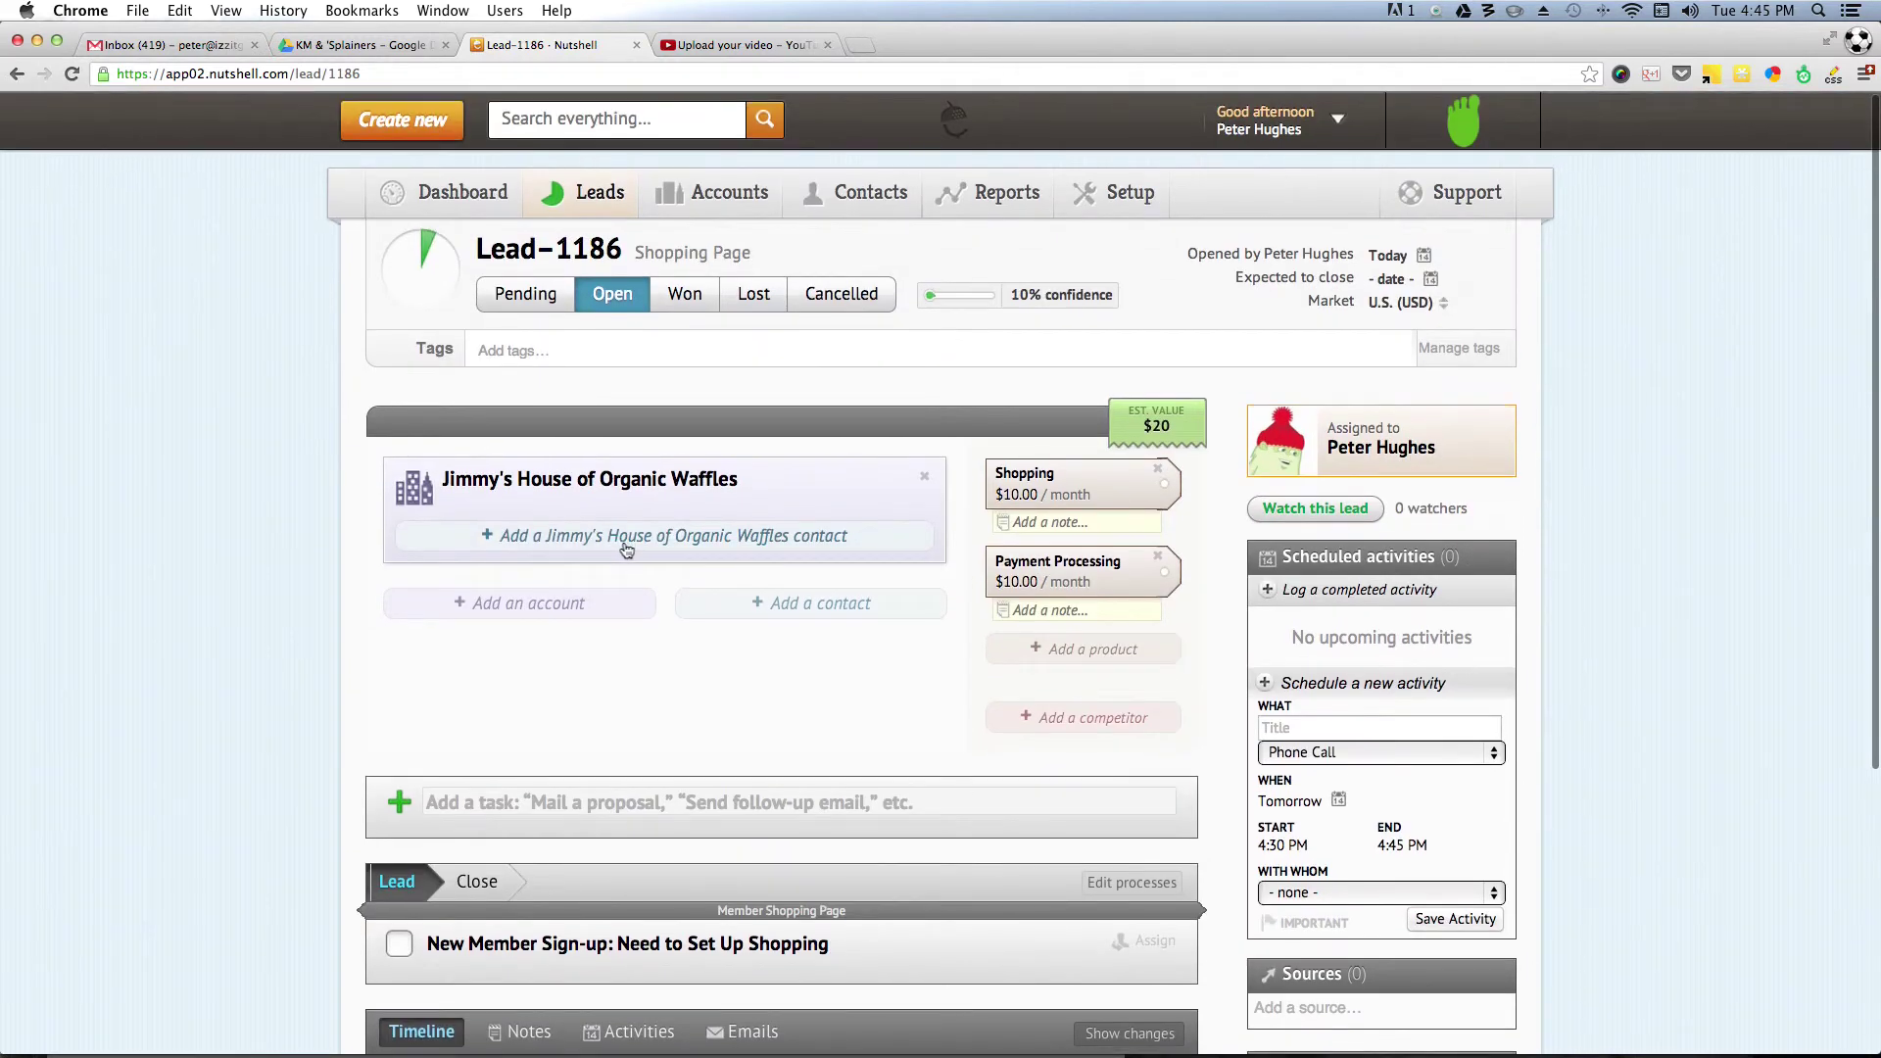
scroll(626, 551, down, 3)
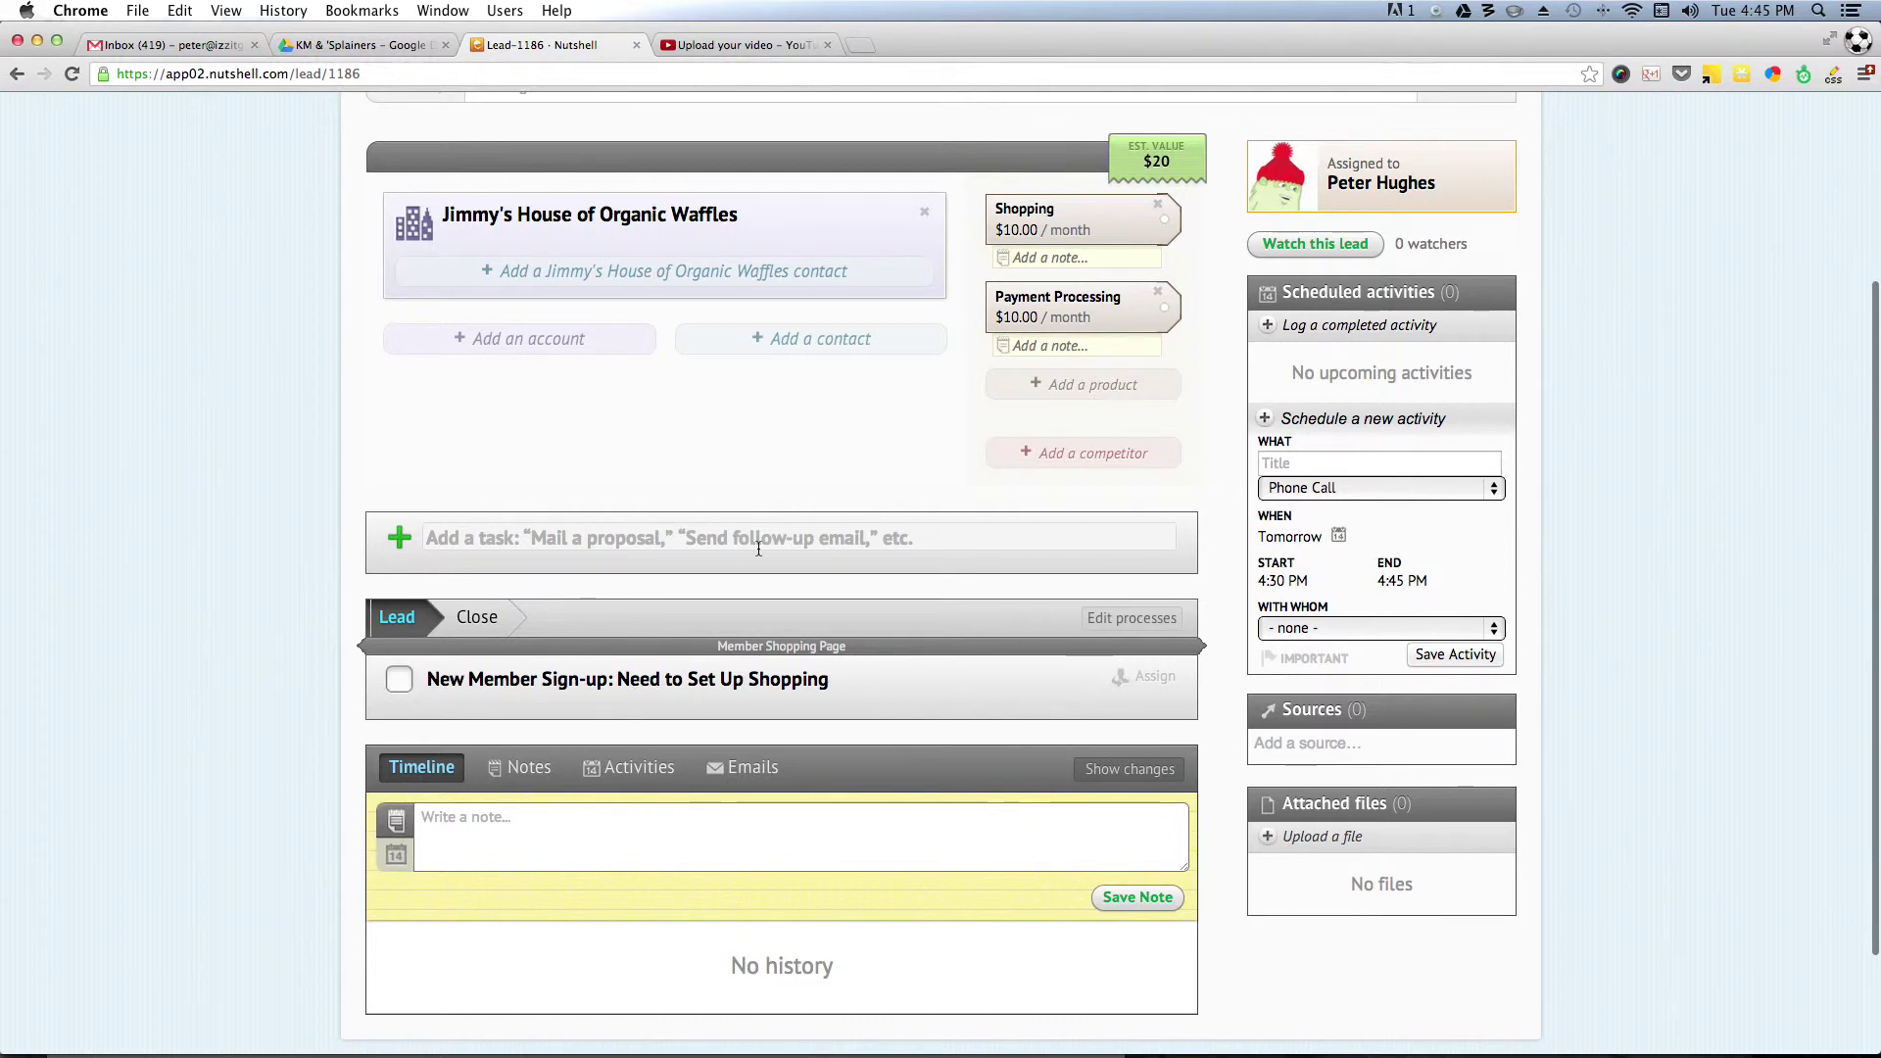
Remove the Payment Processing product from the Shopping Page lead and confirm the removal
click(1158, 293)
key(Return)
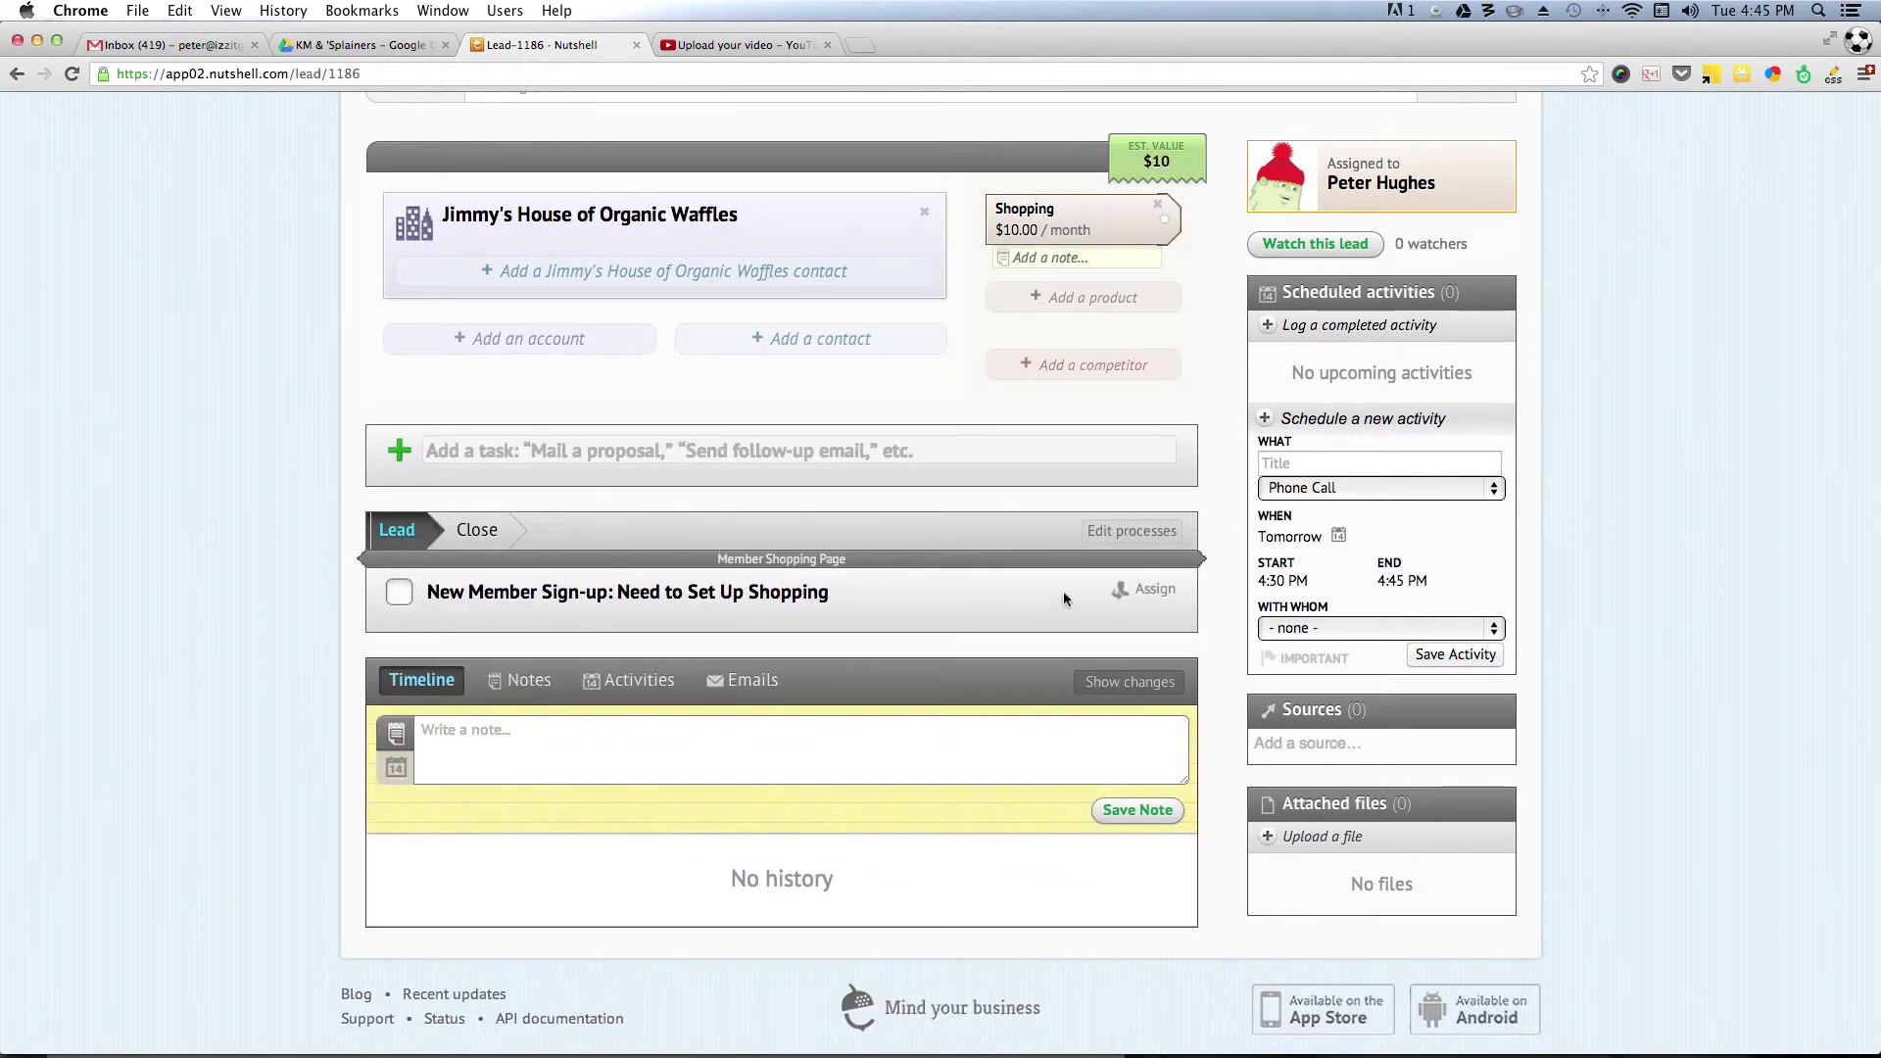
Attach the Payroll Processing and CC Processing processes to the lead alongside Member Shopping Page
click(1111, 536)
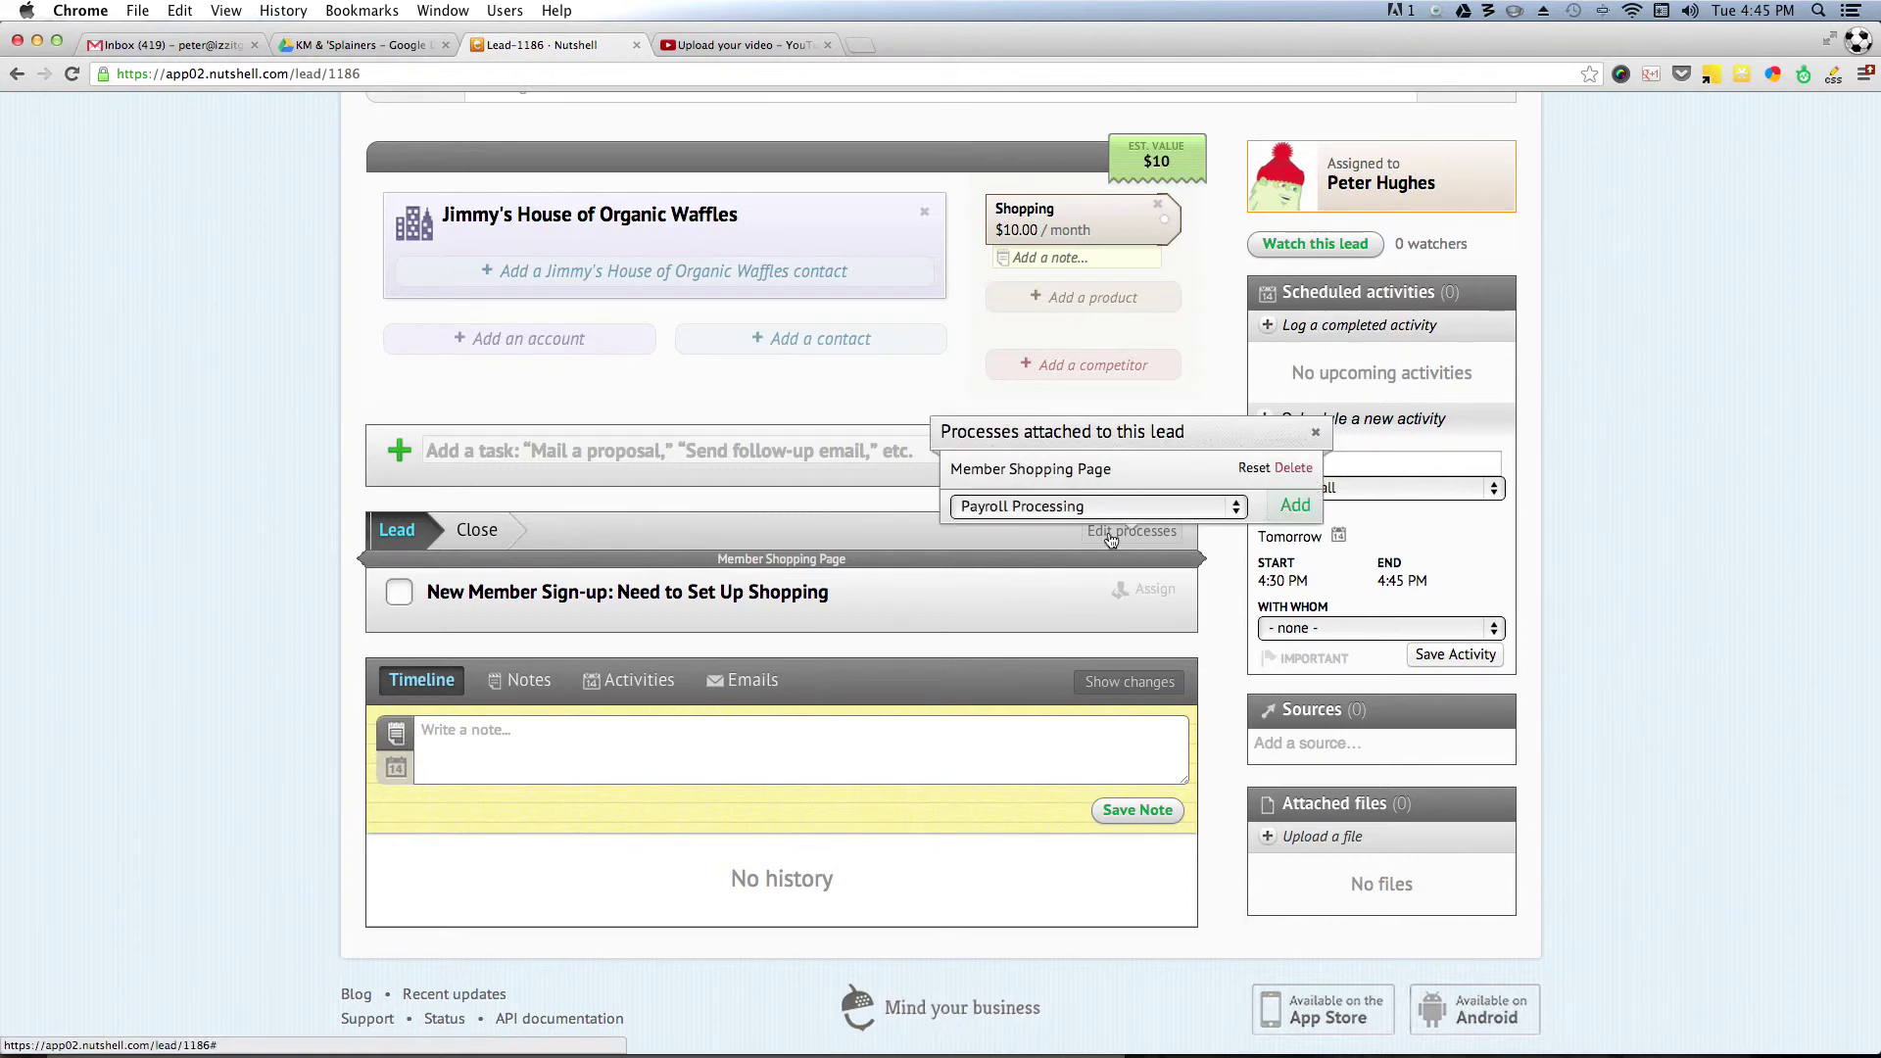
click(1294, 506)
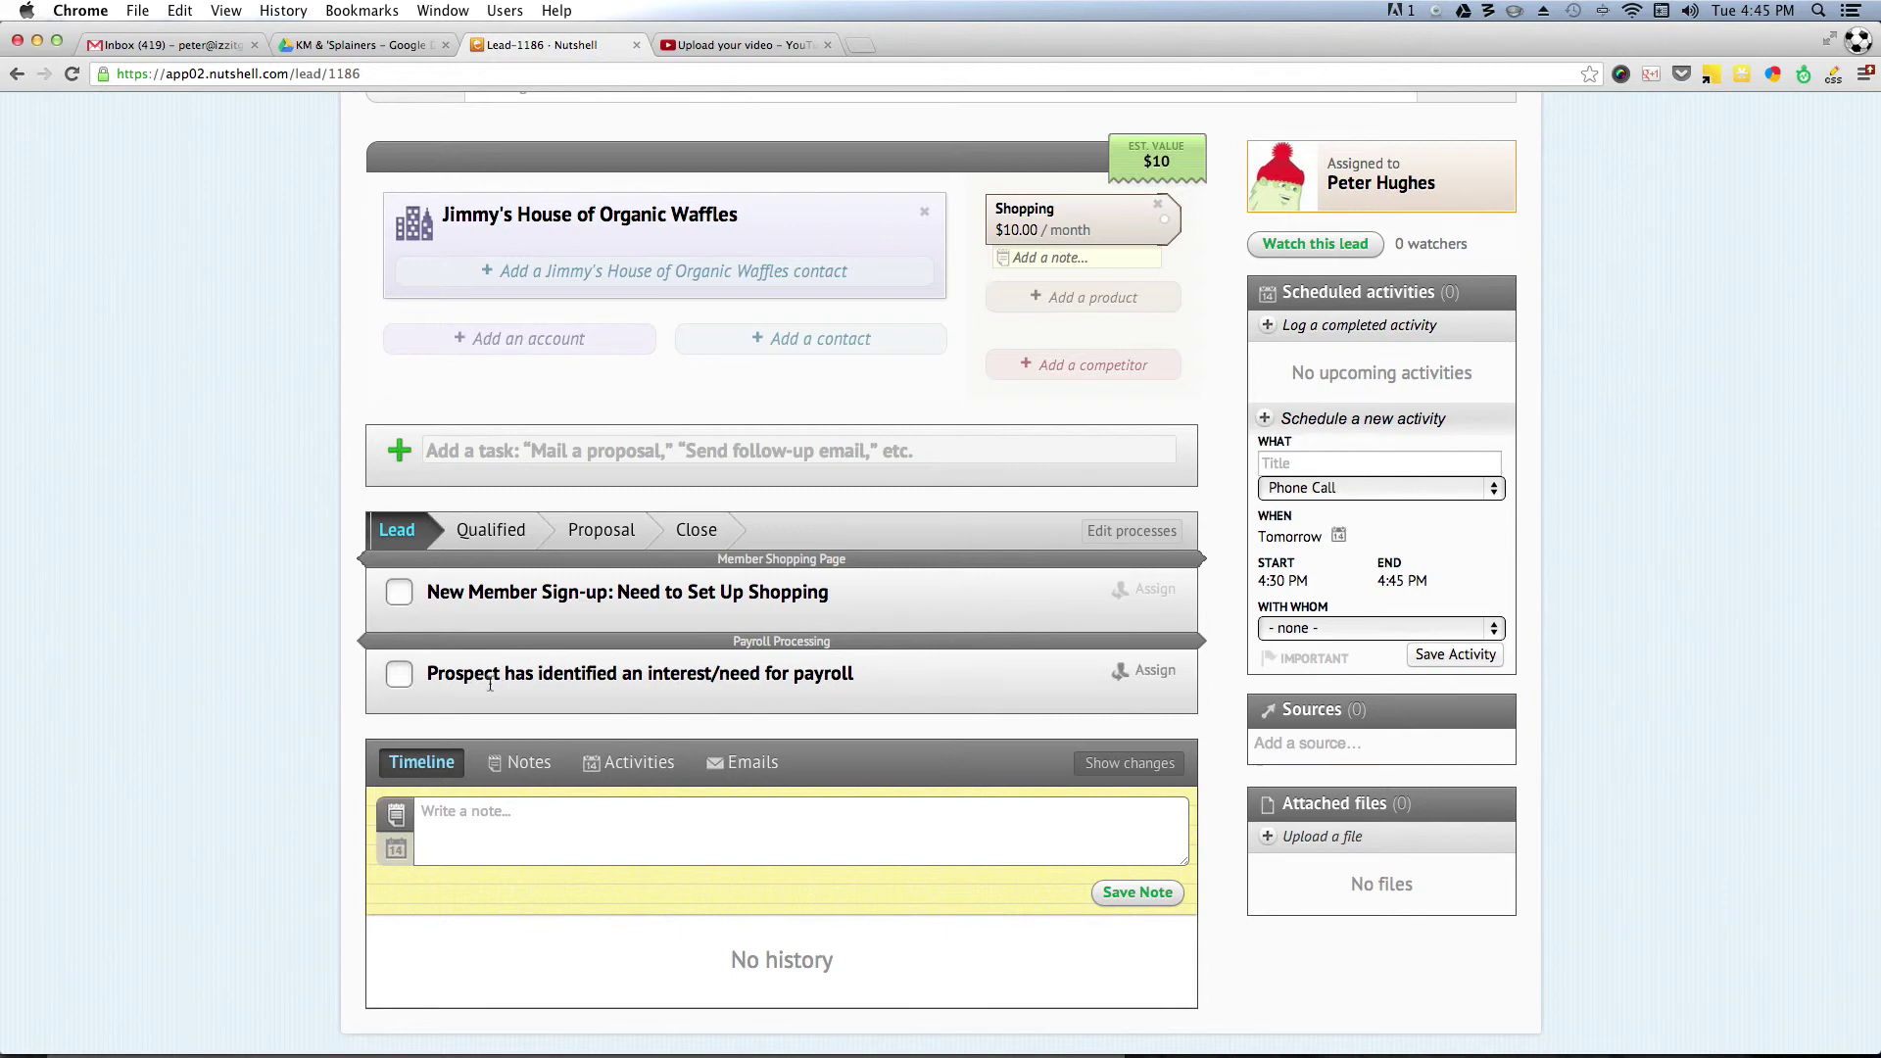
click(1165, 534)
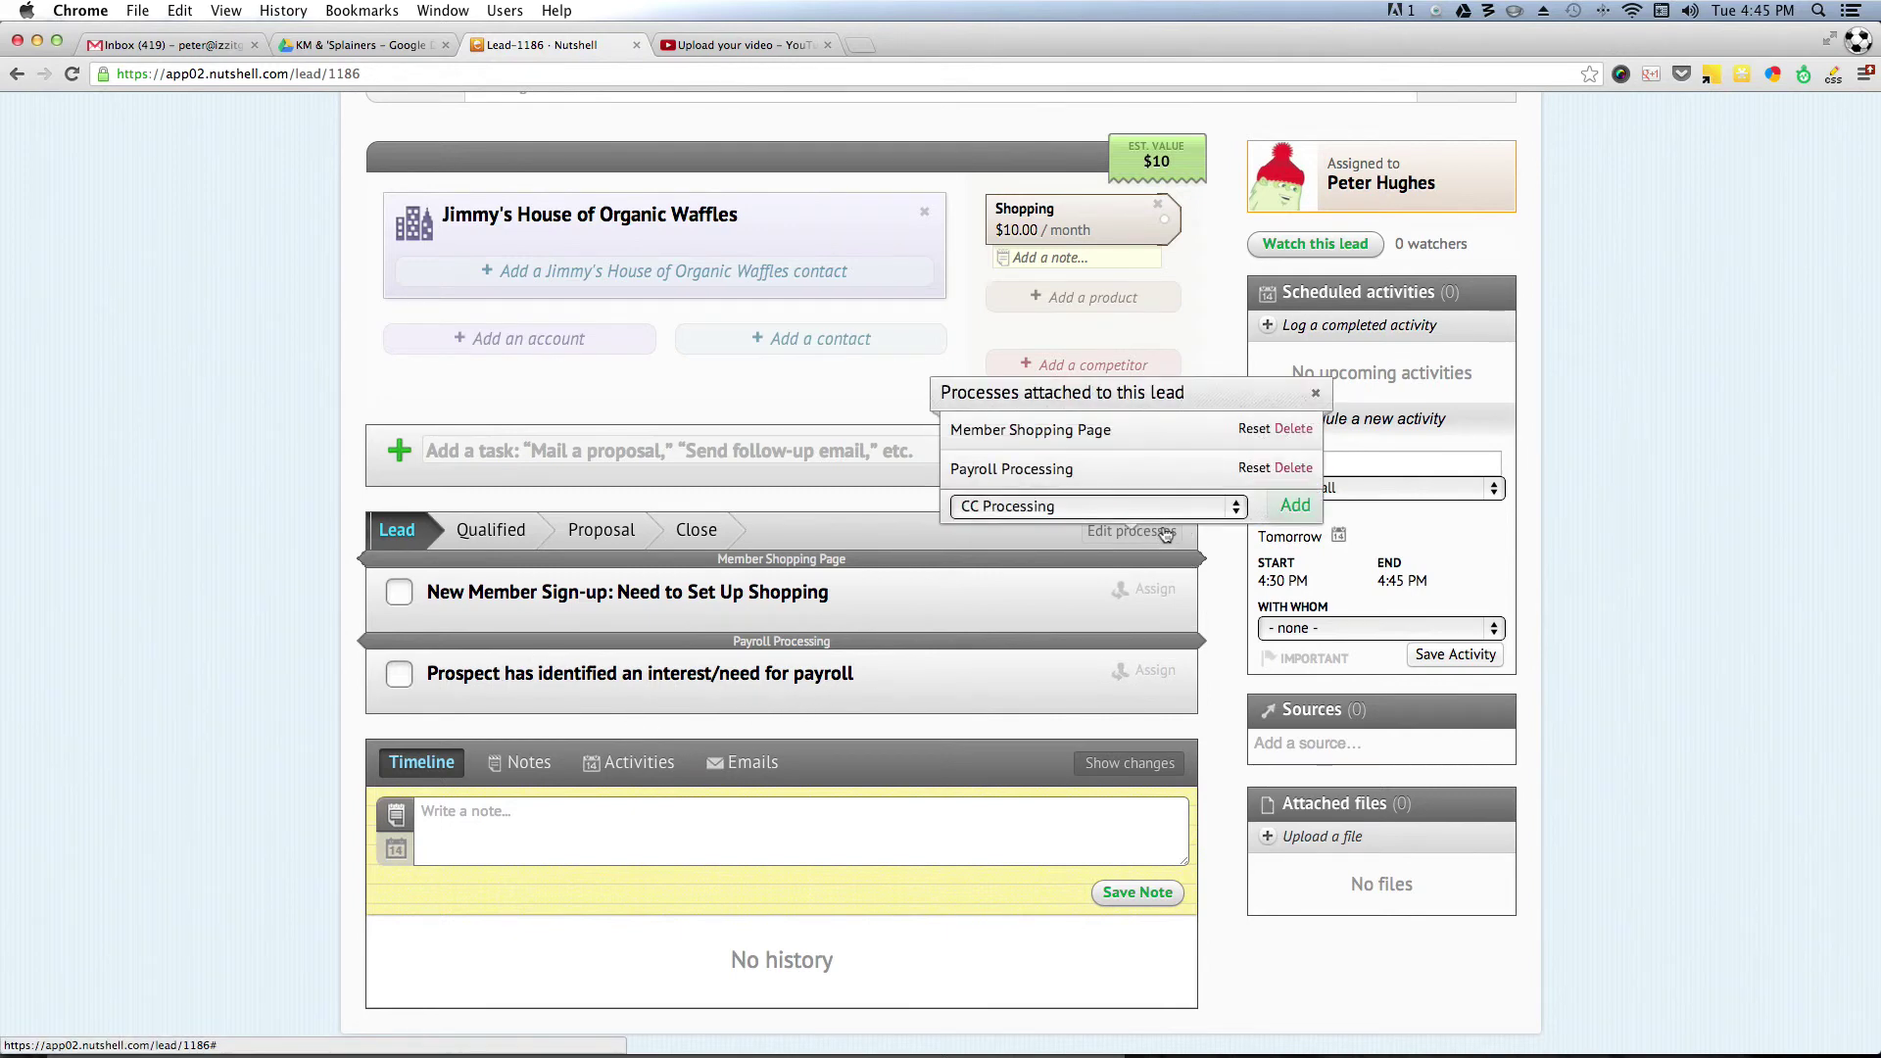
click(1117, 508)
click(1117, 507)
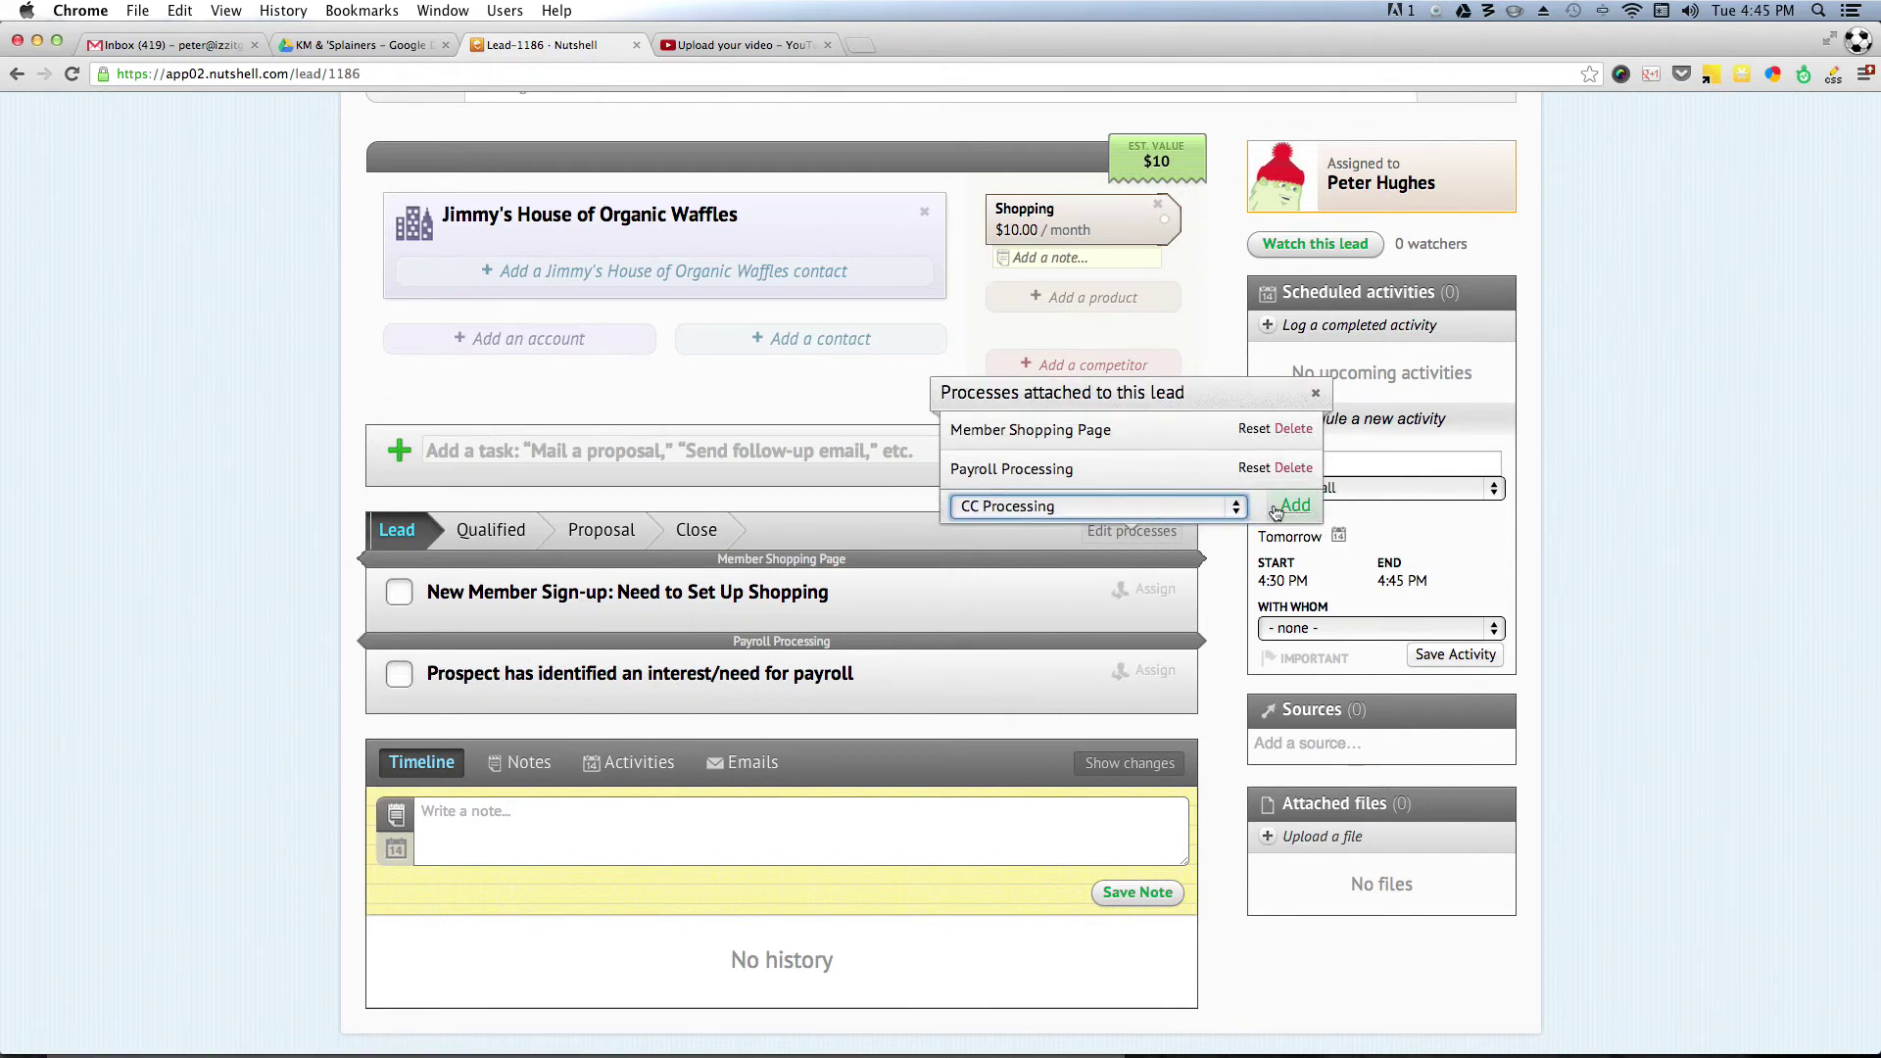
click(1289, 505)
Examine the process steps in the lead's Qualified, Proposal and Close stages, and return to the Lead stage
scroll(1101, 588, down, 3)
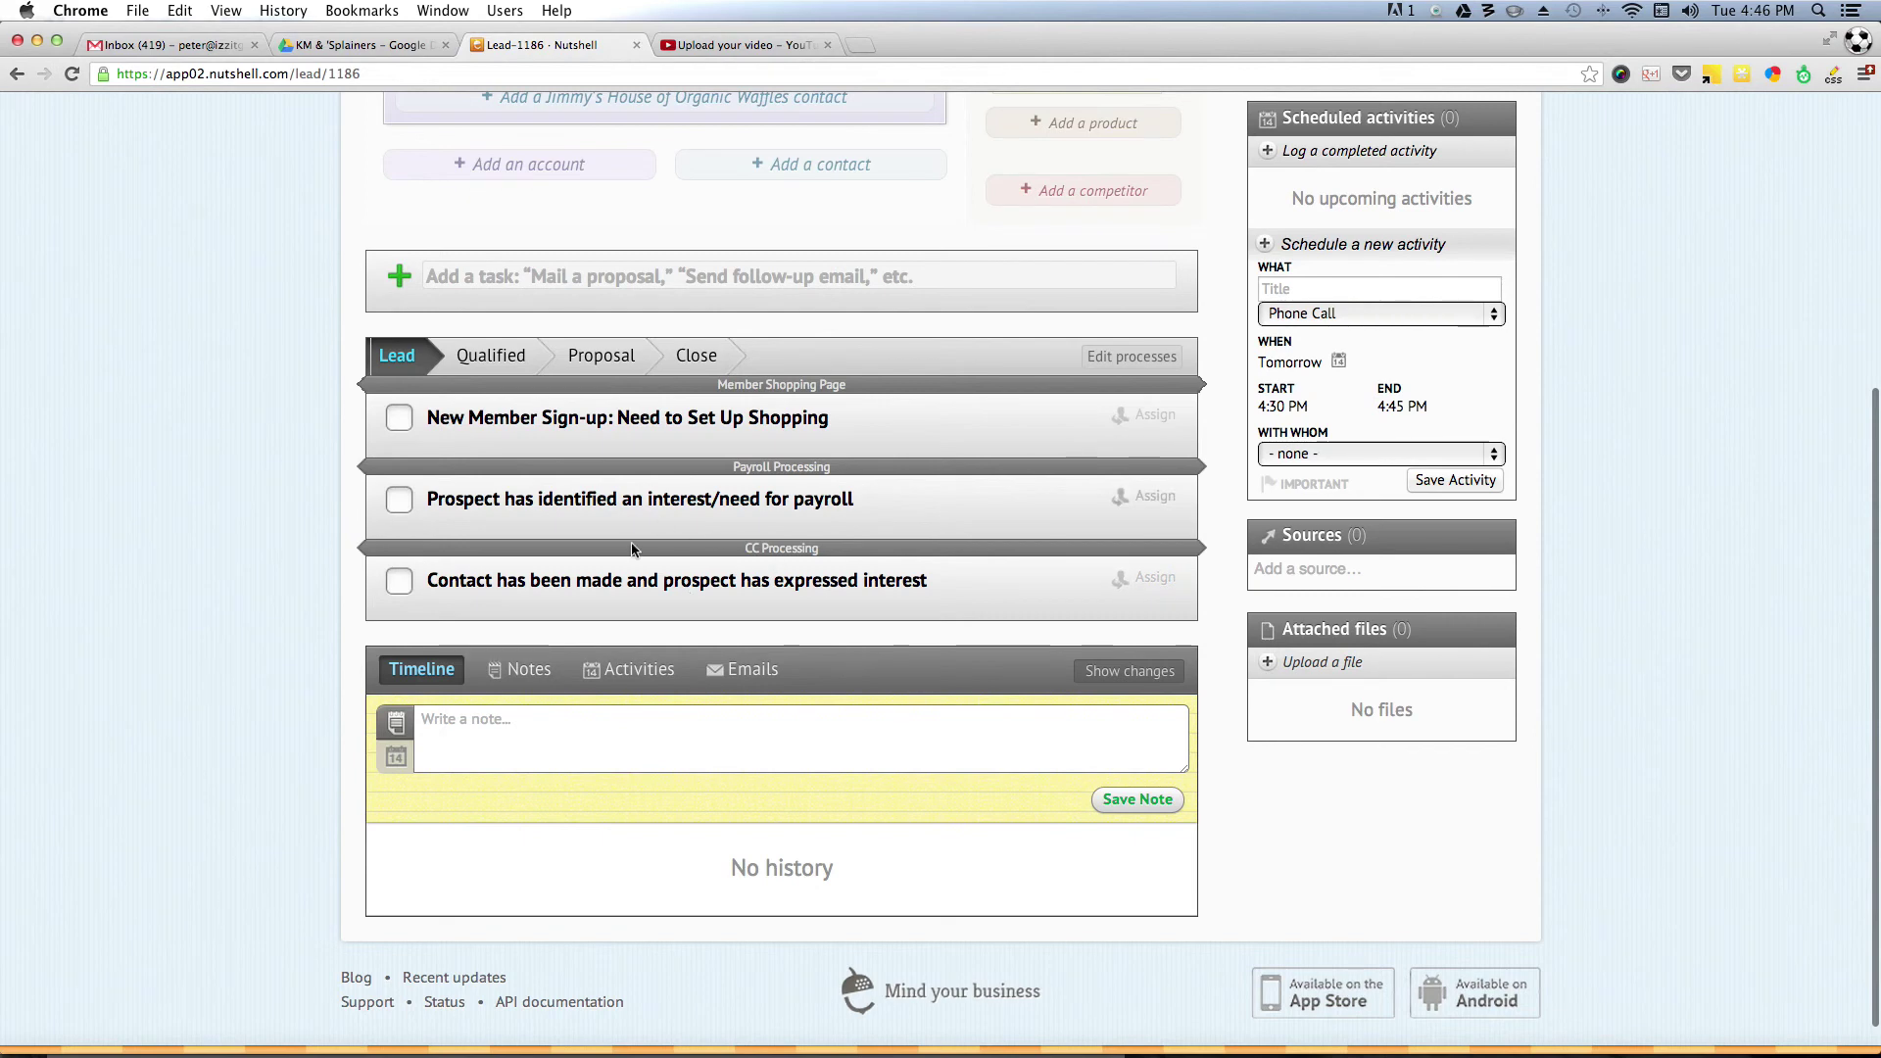
click(516, 365)
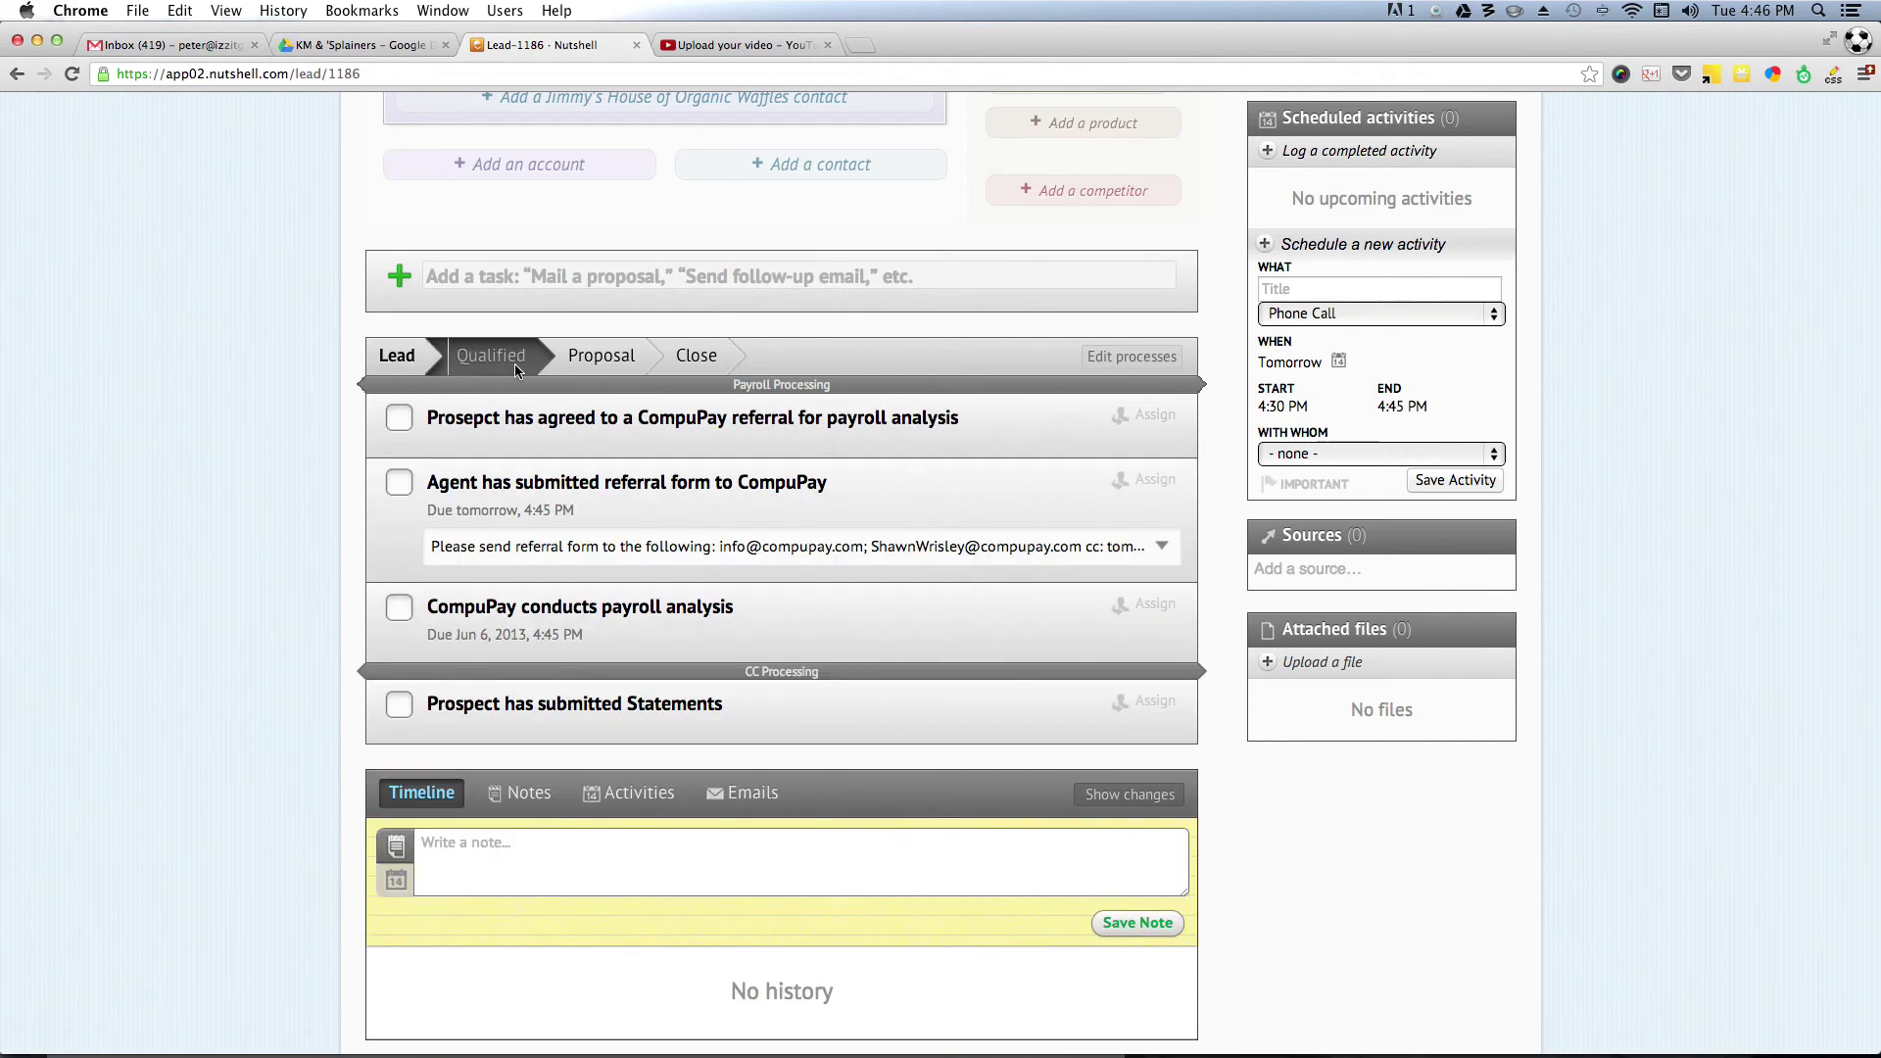
click(586, 361)
click(712, 360)
click(401, 356)
scroll(397, 422, up, 5)
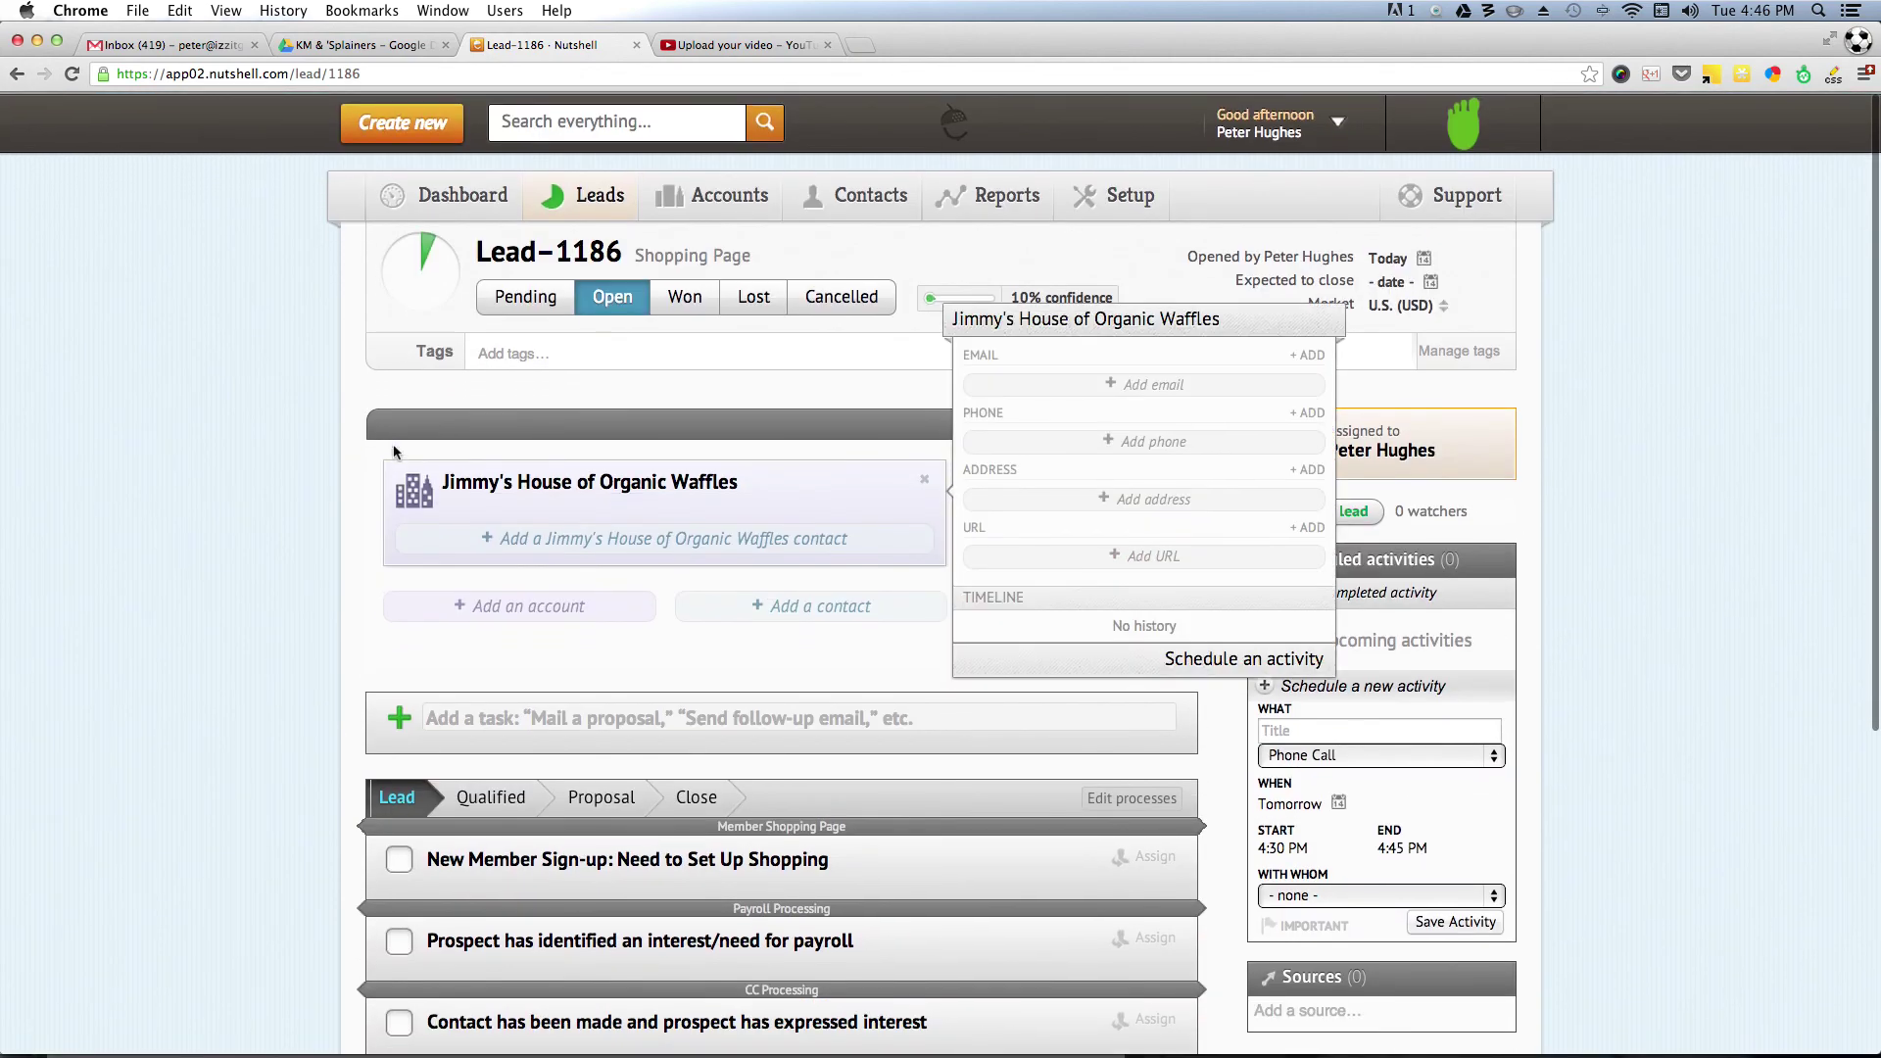